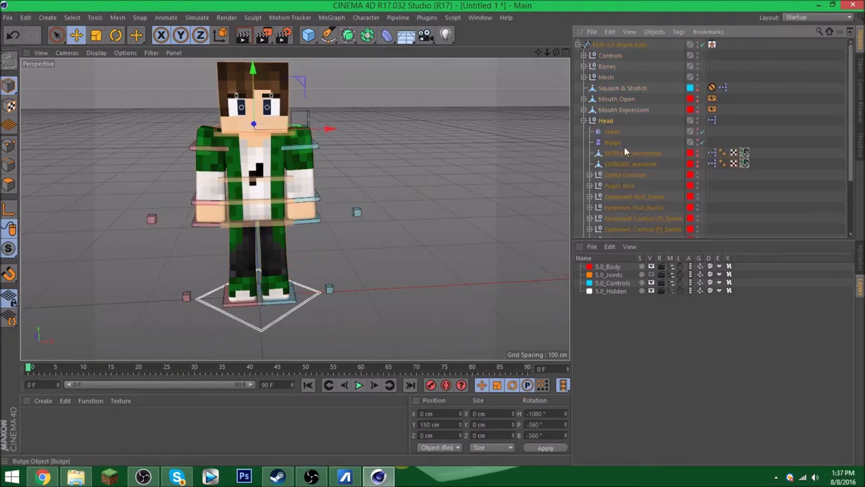
Delete the skin-coloured face, side and underside polygons of EXTRUDE_meshHead beside the character.
drag(236, 108, 370, 165)
scroll(406, 152, up, 3)
key(Return)
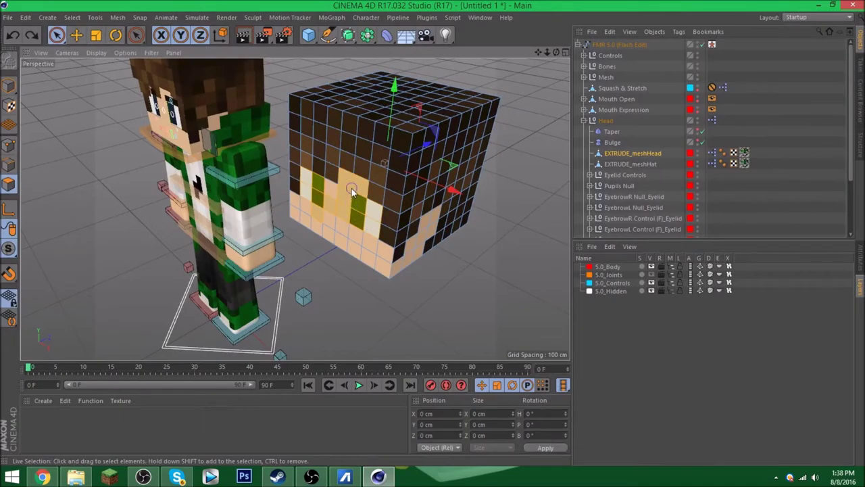
click(12, 34)
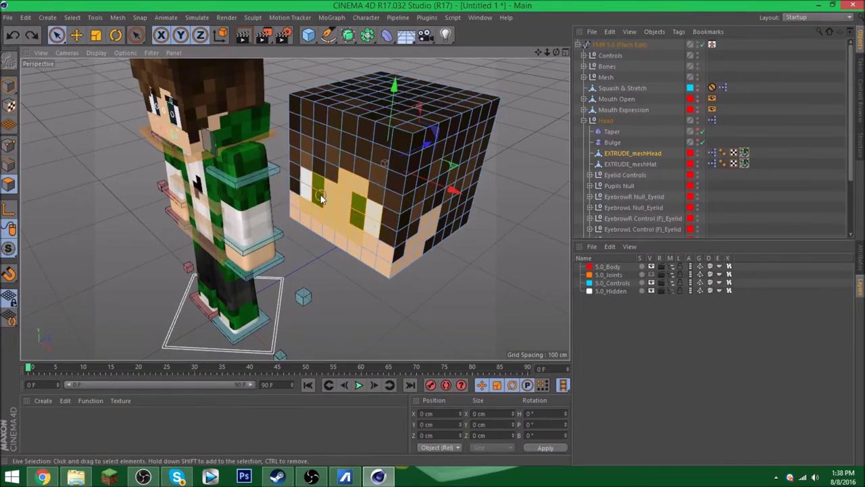
drag(557, 52, 287, 262)
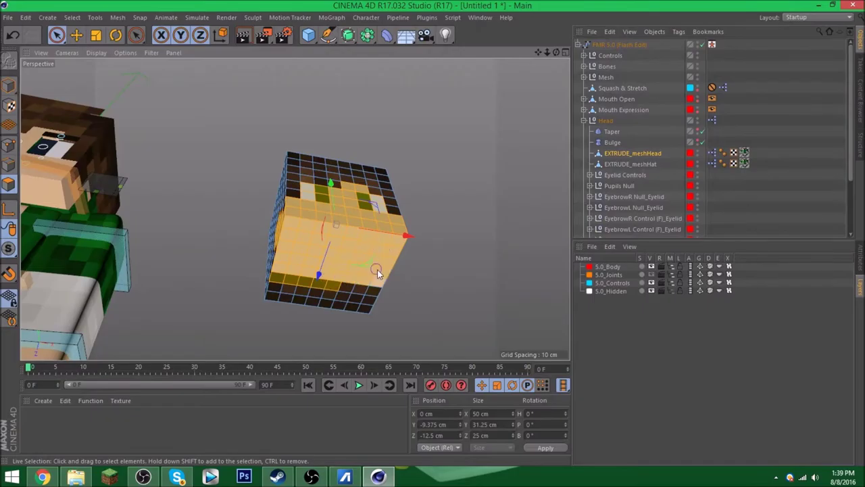
key(Delete)
alt+drag(101, 169, 45, 90)
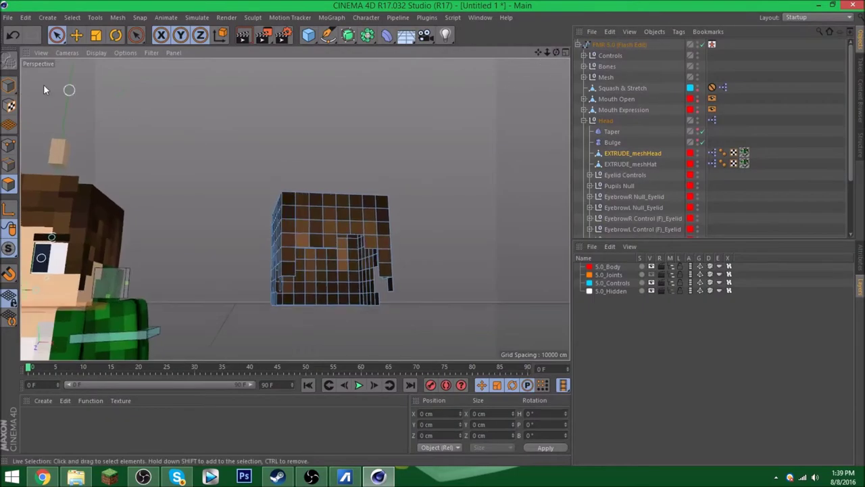
Select all remaining polygons of EXTRUDE_meshHead and move the mesh along X towards the character.
double_click(310, 219)
shift+click(382, 202)
alt+drag(382, 201, 351, 202)
alt+drag(397, 265, 264, 252)
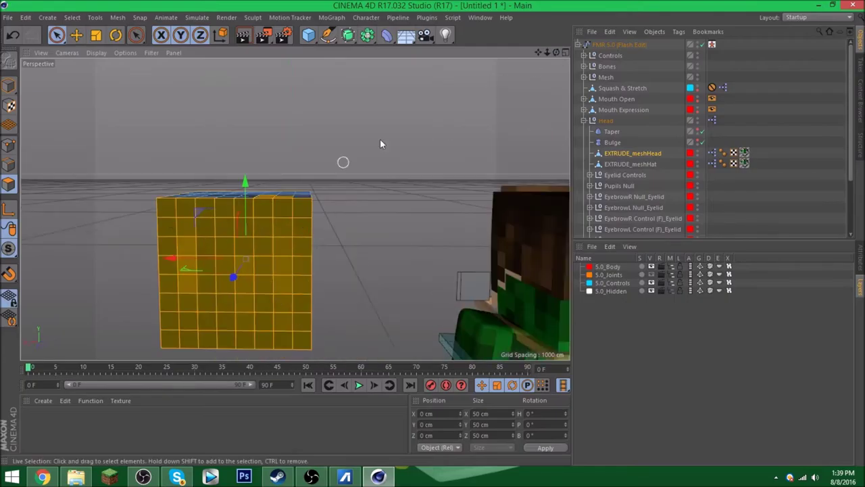
alt+drag(380, 144, 215, 134)
alt+drag(549, 58, 411, 199)
alt+drag(570, 58, 311, 74)
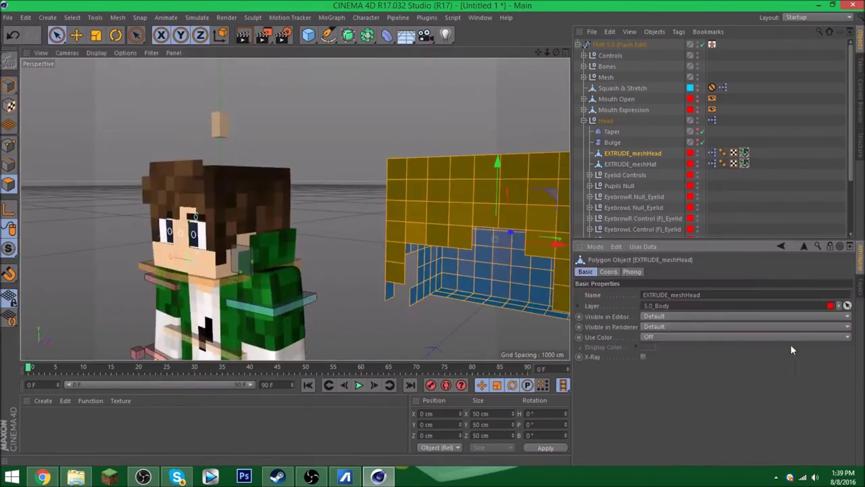
click(76, 35)
drag(544, 240, 368, 234)
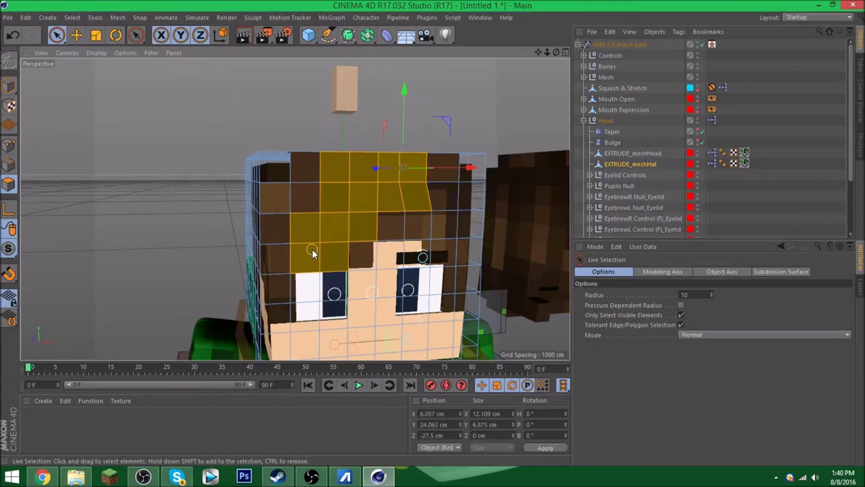
Try extruding the front hair polygons of EXTRUDE_meshHat outward with a 5 cm offset.
drag(311, 250, 432, 166)
scroll(463, 178, down, 2)
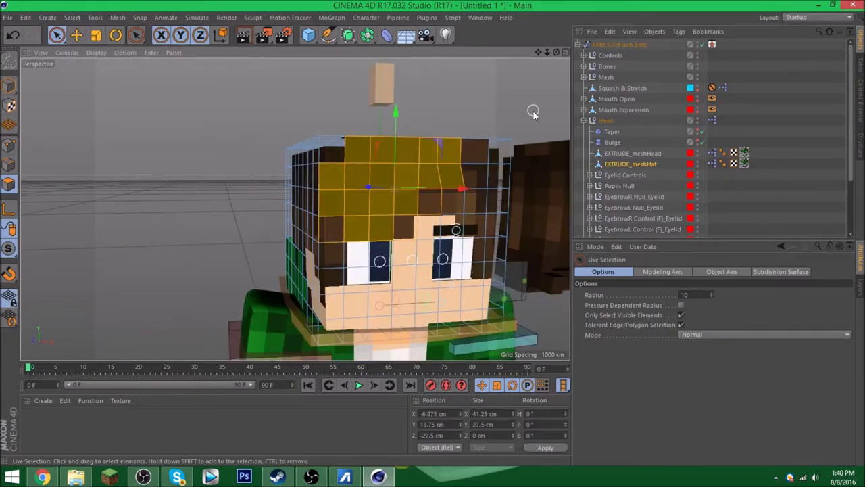
key(d)
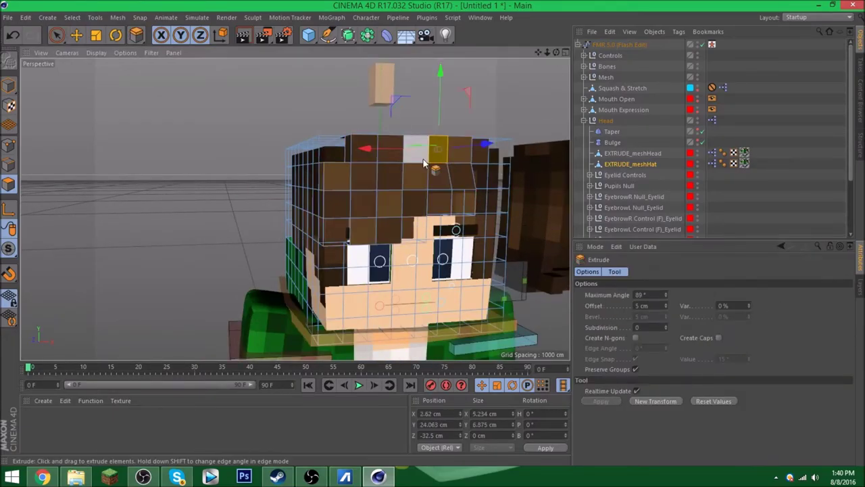
click(655, 306)
key(ctrl+z)
key(ctrl+z)
key(ctrl+z)
key(ctrl+z)
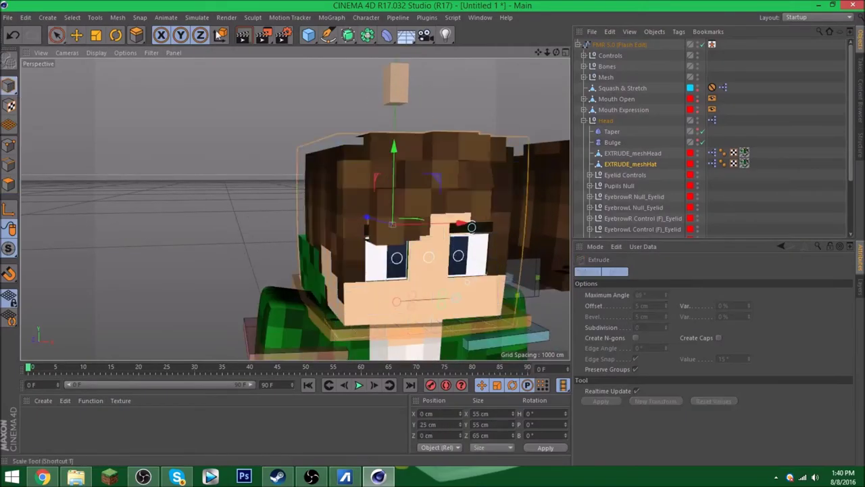
Undo the recent extrusion and placement changes on the head and hair meshes.
key(ctrl+z)
key(ctrl+z)
key(ctrl+z)
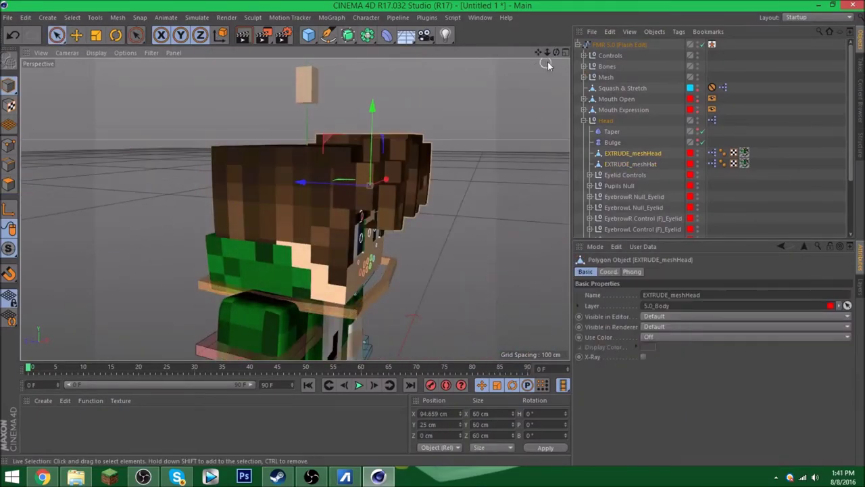
key(ctrl+z)
key(ctrl+z)
key(ctrl+z)
key(ctrl+z)
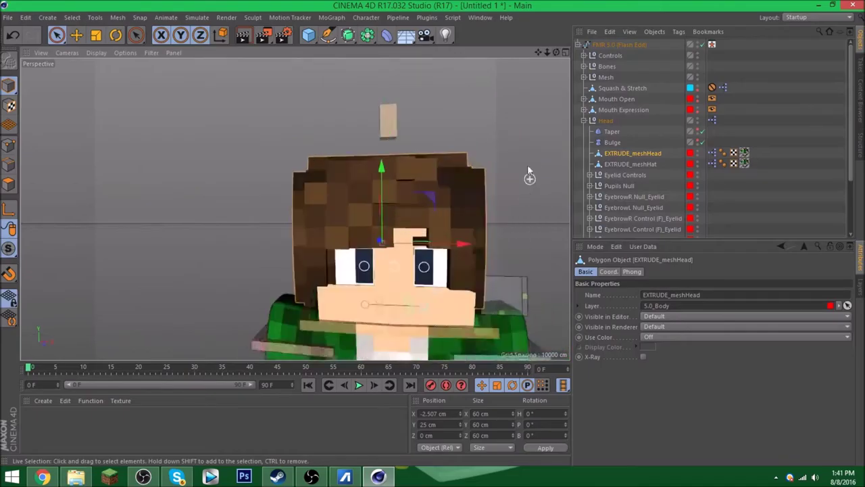
key(ctrl+z)
key(ctrl+z)
key(ctrl+z)
key(ctrl+z)
key(ctrl+z)
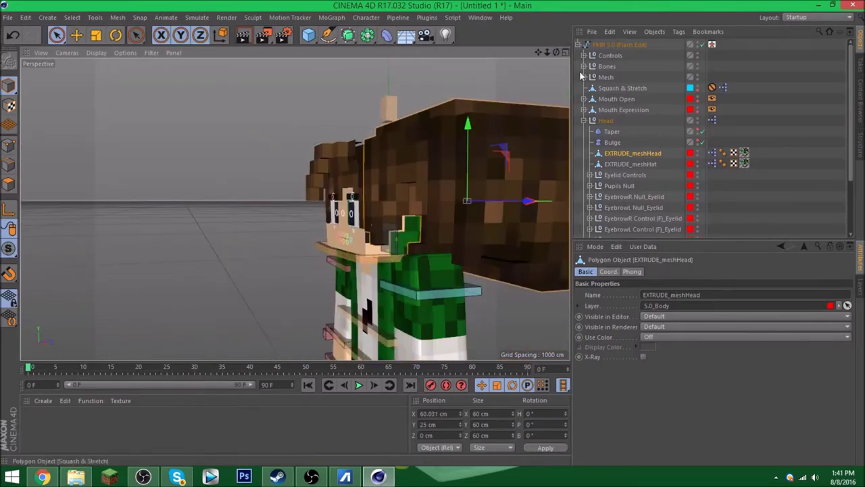
key(ctrl+z)
key(ctrl+z)
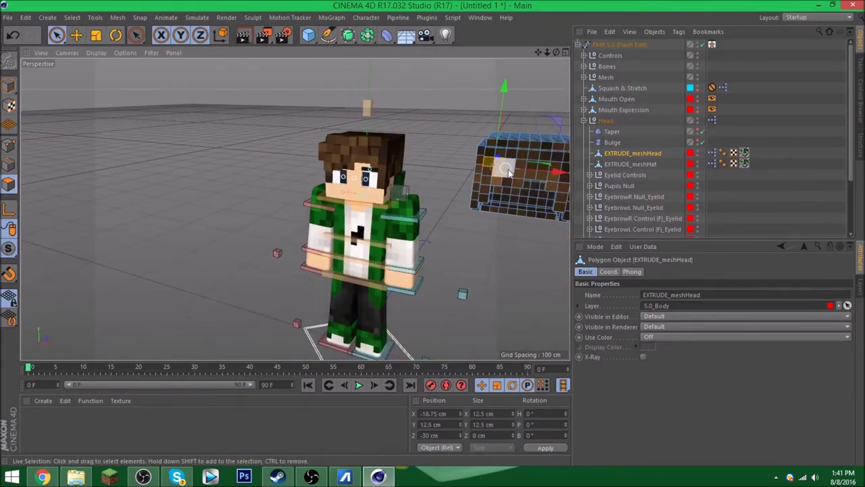
key(ctrl+z)
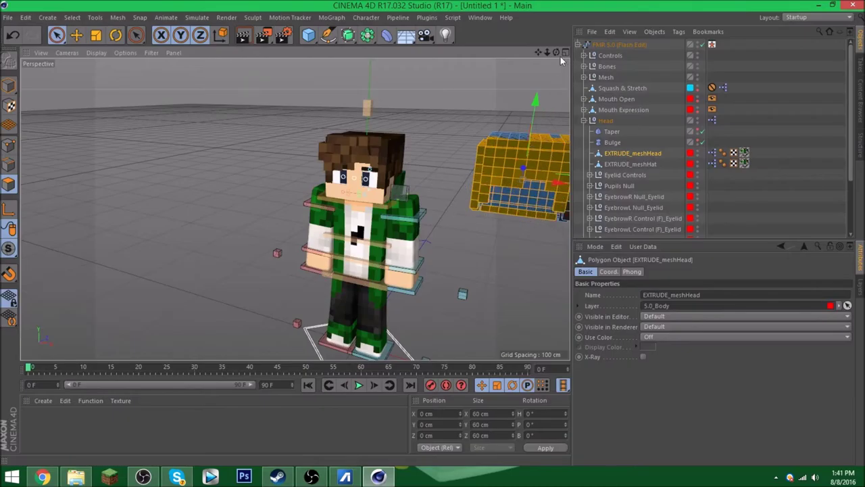
key(ctrl+z)
key(ctrl+z)
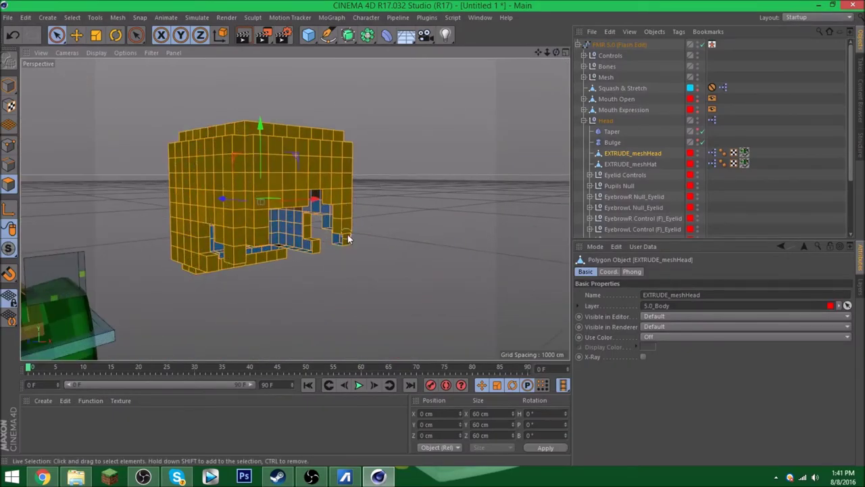
key(ctrl+z)
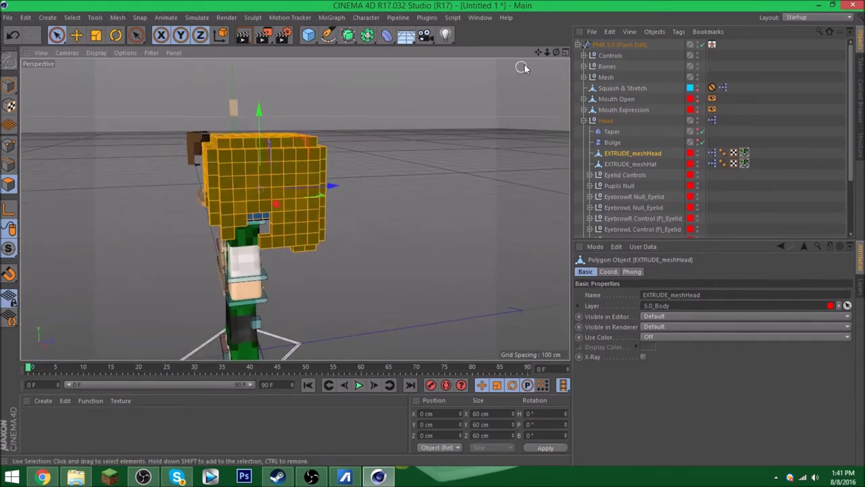
key(ctrl+z)
key(ctrl+z)
key(ctrl+z)
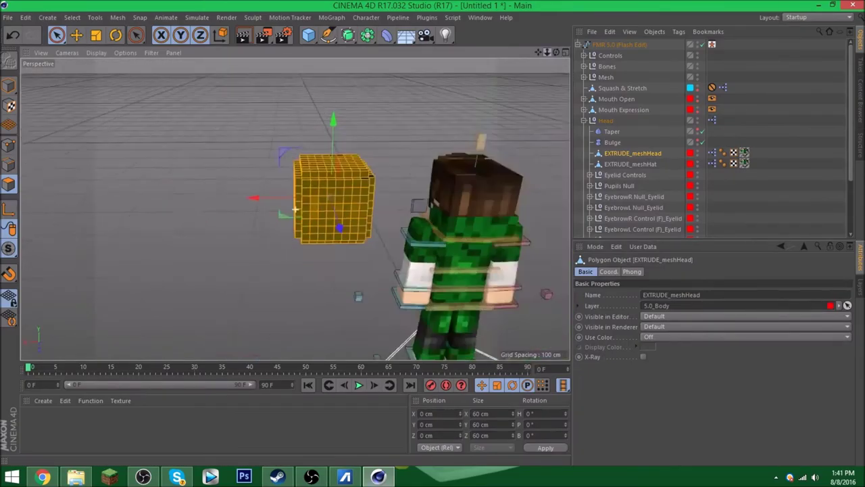
key(ctrl+z)
key(ctrl+z)
key(ctrl+z)
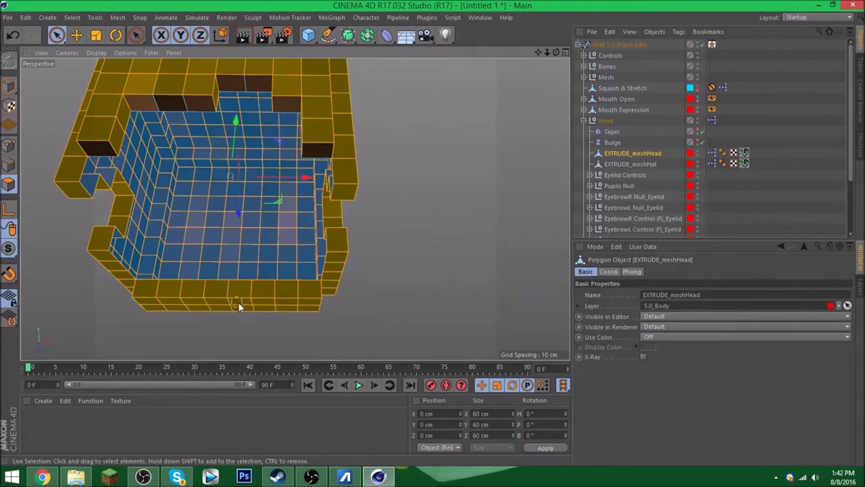
key(ctrl+z)
key(ctrl+z)
Try a further Extrude on the EXTRUDE_meshHead polygons and undo it together with the earlier extrusion.
key(d)
key(ctrl+z)
key(ctrl+z)
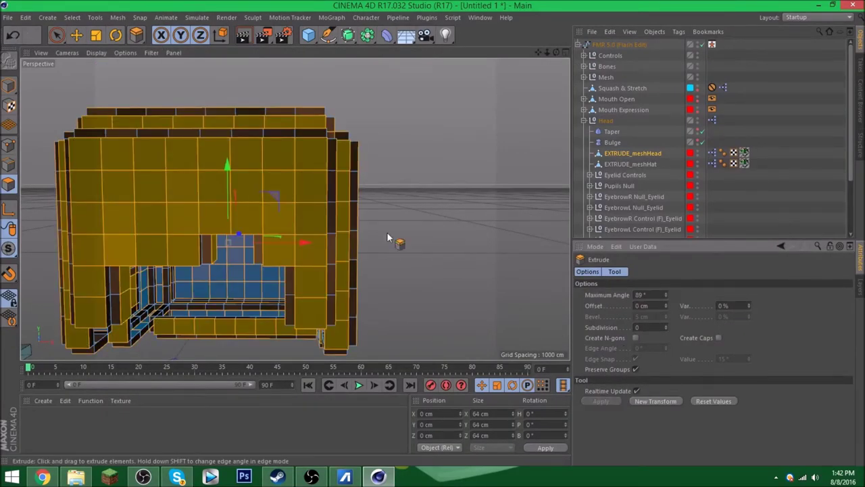
key(ctrl+z)
key(ctrl+z)
key(ctrl+z)
click(15, 35)
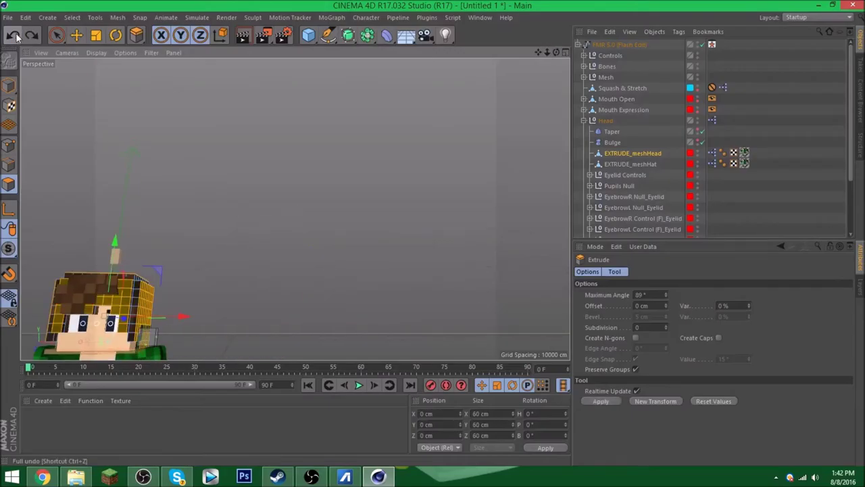
click(14, 35)
click(14, 35)
Extrude all polygons of EXTRUDE_meshHead outward with an offset of 1 cm.
drag(338, 318, 371, 347)
click(665, 303)
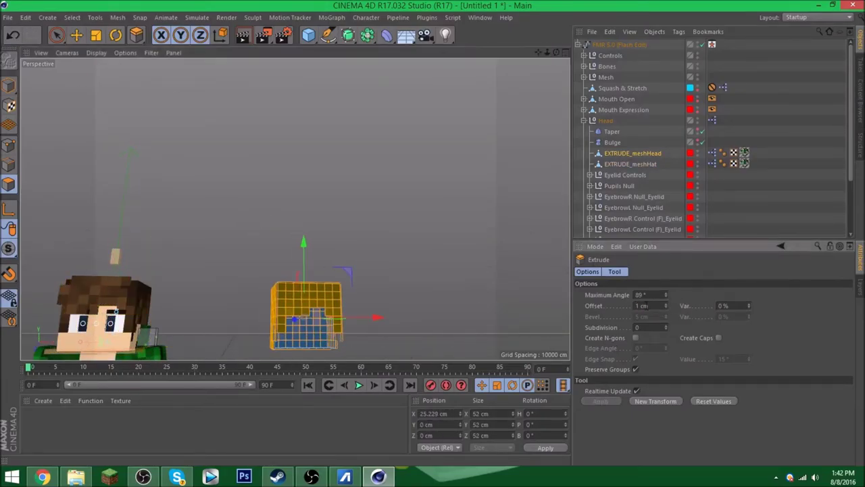
key(ctrl+z)
Extrude the front hair polygons of EXTRUDE_meshHat outward in layers, using a 2 cm offset.
alt+drag(332, 171, 290, 216)
click(379, 108)
key(9)
mouse_move(406, 135)
mouse_down()
mouse_move(329, 192)
mouse_move(449, 161)
mouse_up()
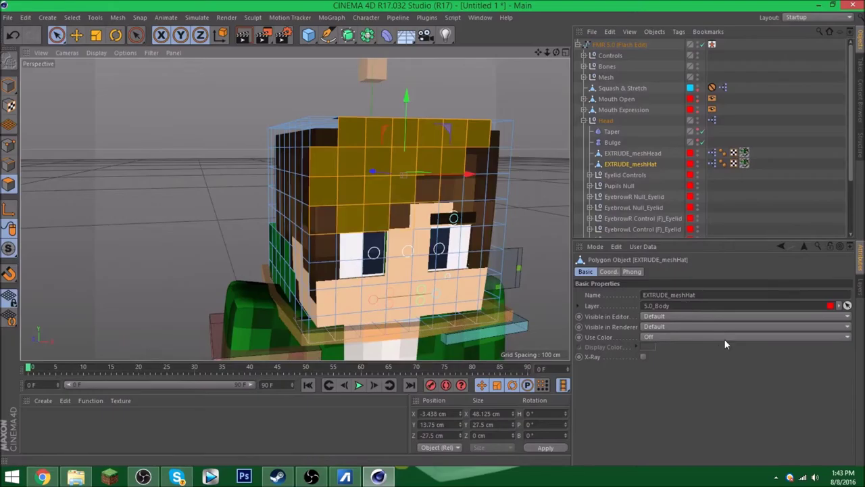
key(d)
click(439, 140)
mouse_move(433, 136)
mouse_down()
mouse_move(396, 170)
mouse_move(397, 194)
mouse_up()
click(642, 305)
text(5)
key(Return)
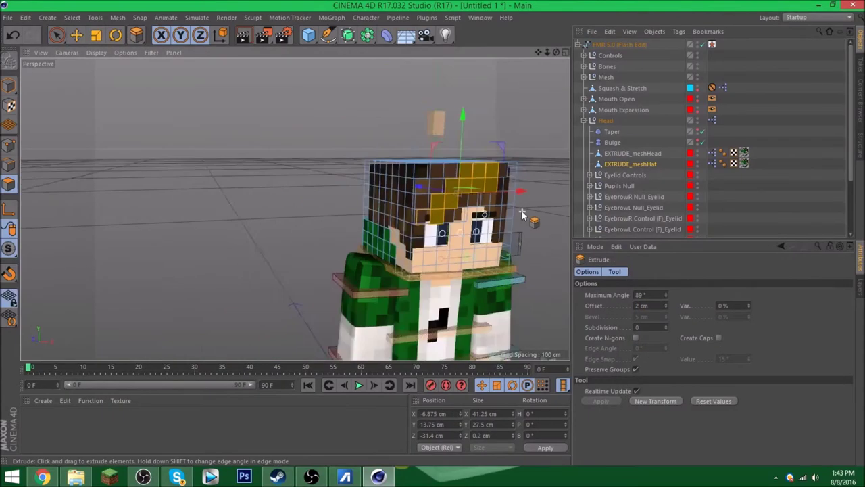
key(space)
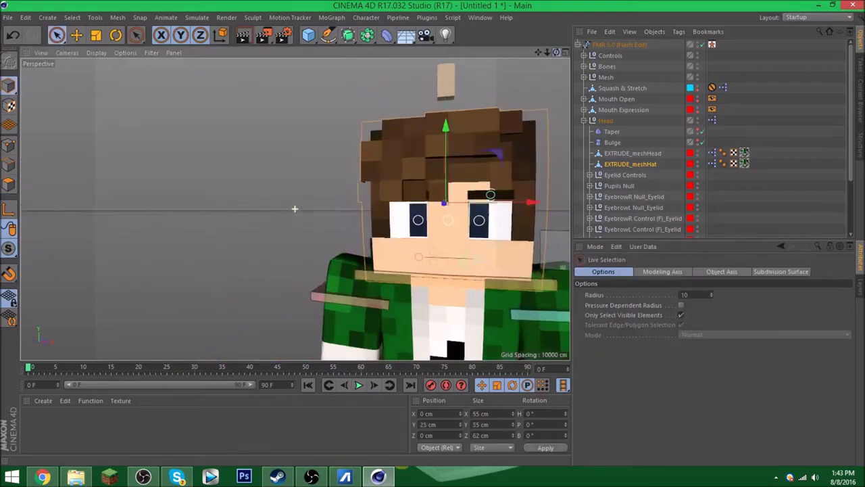
Move EXTRUDE_meshHead back over the character's head so it lines up with the hair.
alt+drag(536, 81, 360, 154)
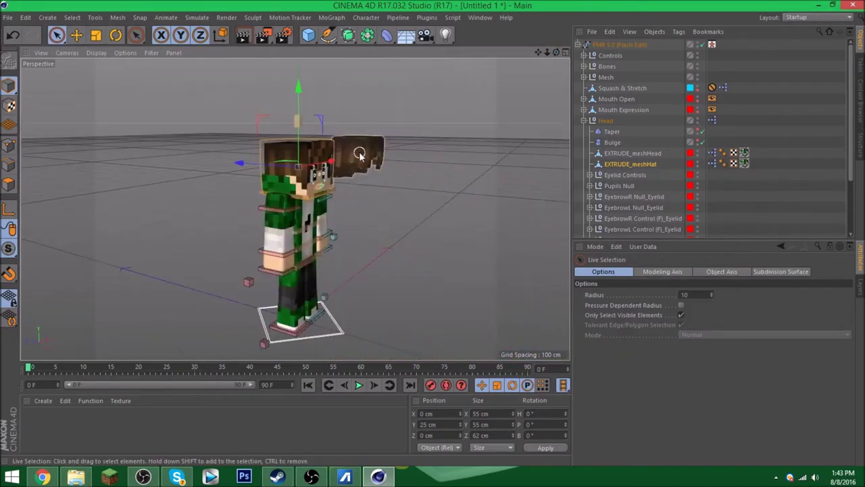
key(ctrl+z)
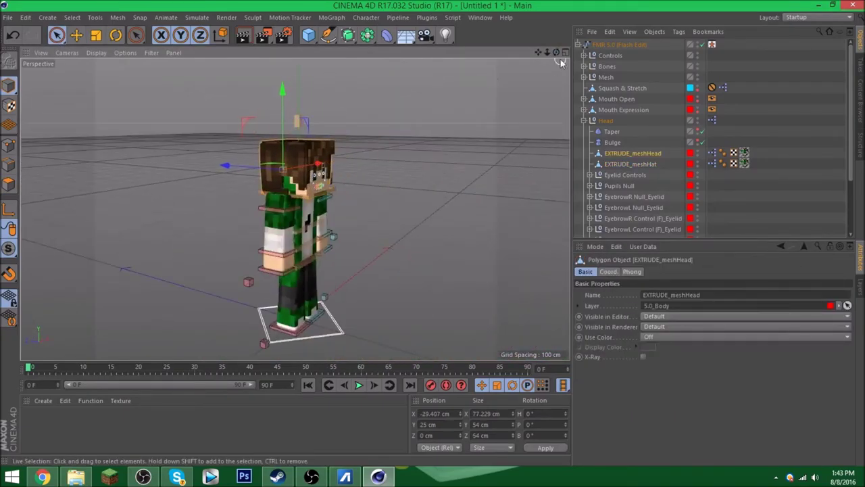
alt+drag(560, 62, 354, 184)
scroll(406, 196, up, 5)
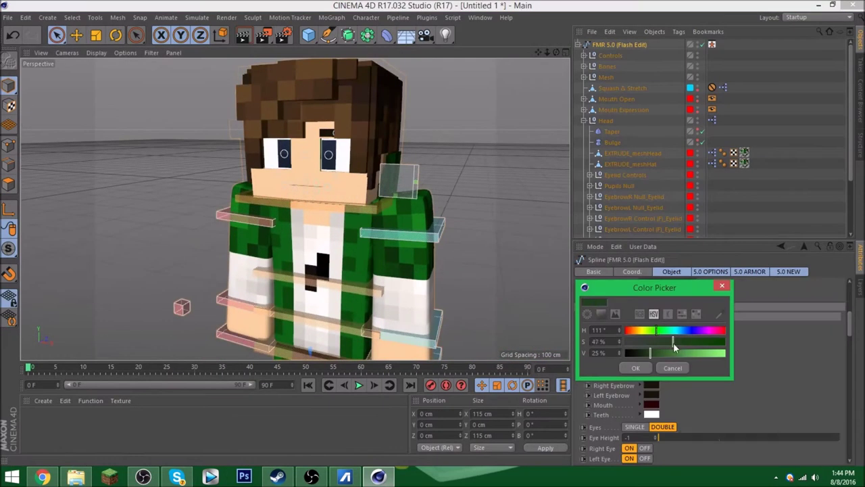
Set both colours of the right and left pupils to dark green, with hues around 111° to 130° and saturation near 50%.
key(Return)
click(652, 335)
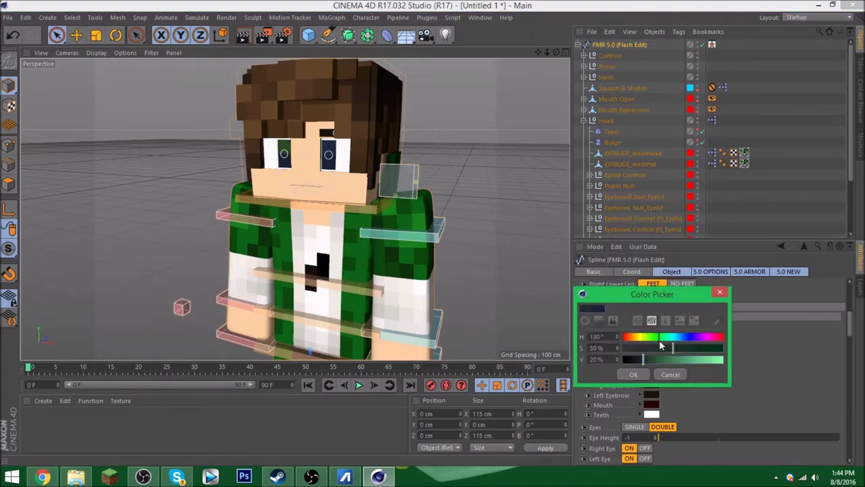
key(Return)
click(649, 366)
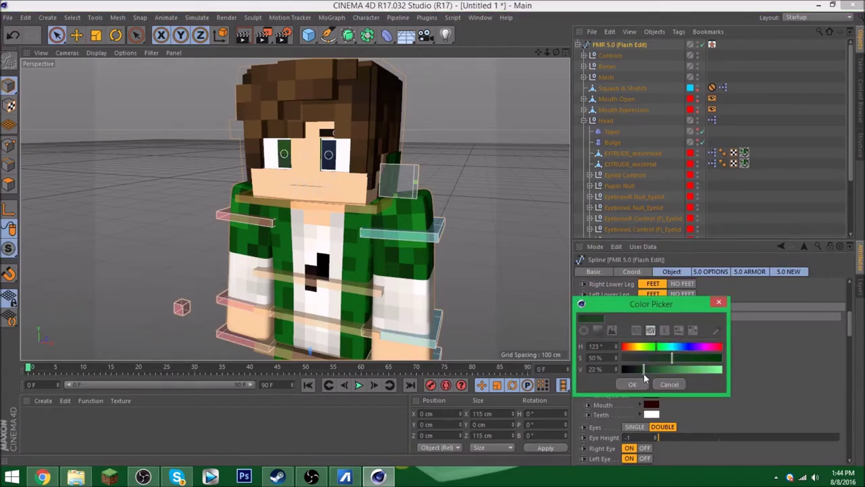
key(Return)
click(653, 373)
key(Return)
Add the Jacket Rig V2 preset to the scene from the content library.
alt+drag(473, 291, 505, 128)
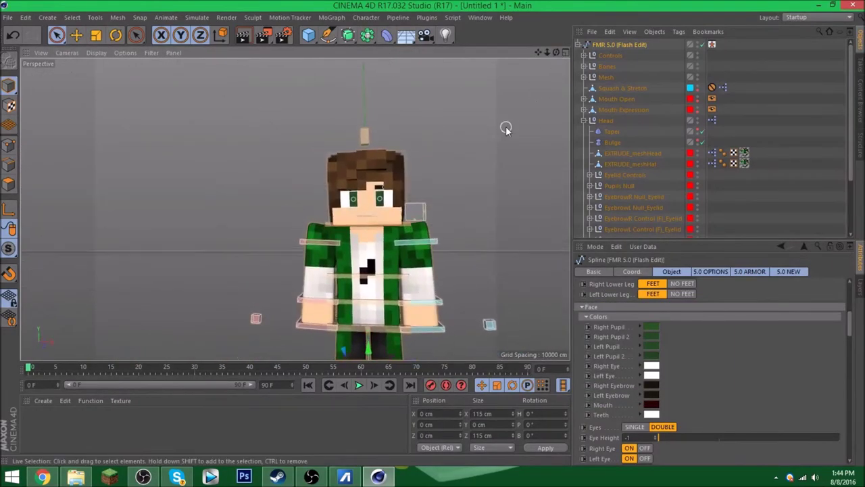
key(shift+F8)
double_click(241, 190)
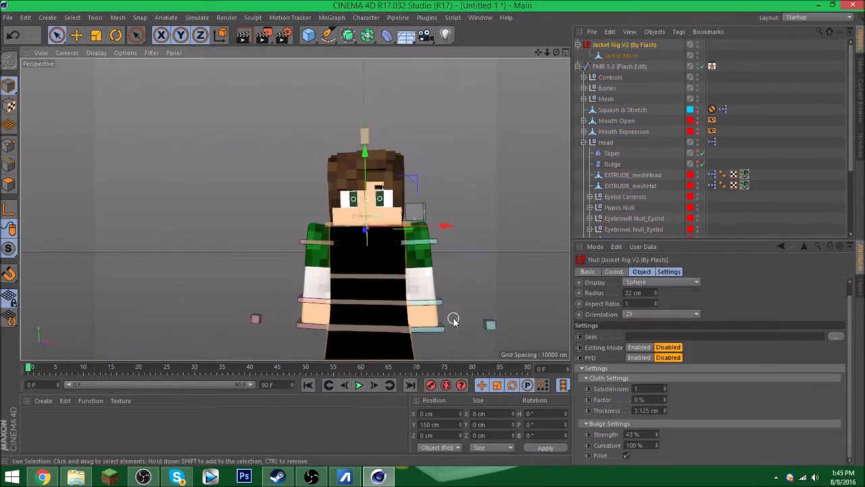
Load the "noice man" image as the skin of Jacket Rig V2.
drag(548, 54, 513, 74)
click(836, 336)
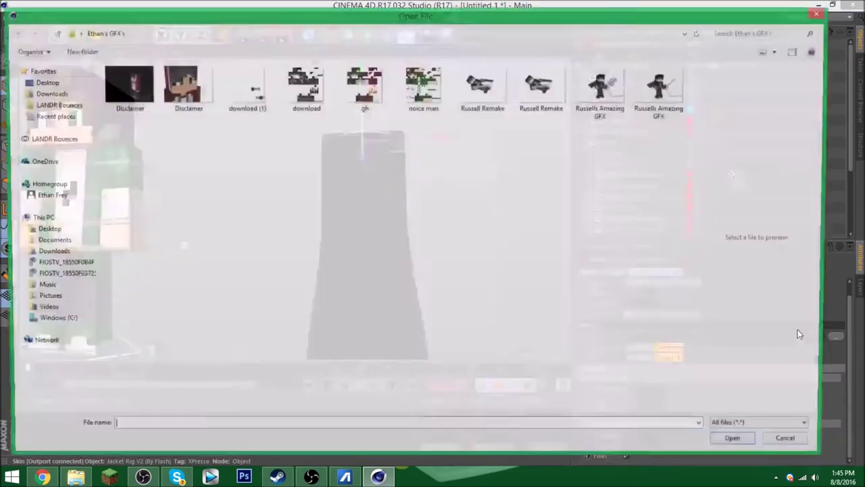
double_click(424, 88)
Select the Jacket Mesh polygons on the shirt strip and around the lower section that do not belong to the green jacket.
scroll(377, 228, up, 3)
click(377, 228)
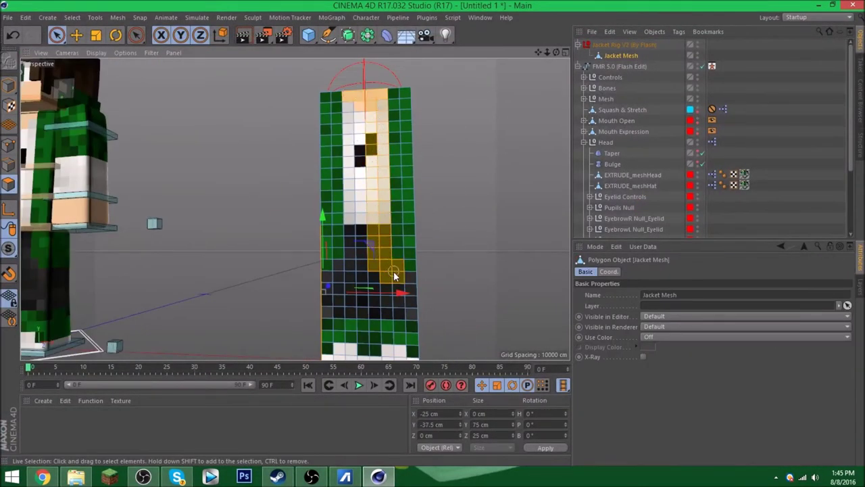
scroll(390, 270, down, 3)
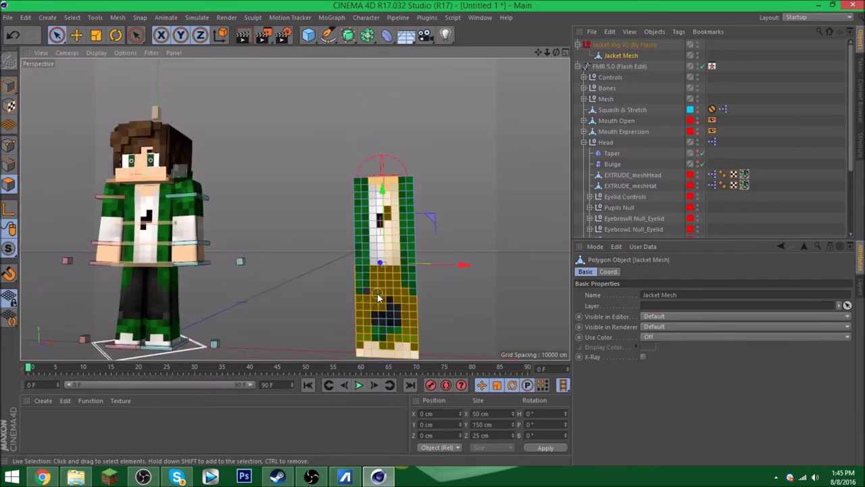
alt+drag(449, 188, 460, 316)
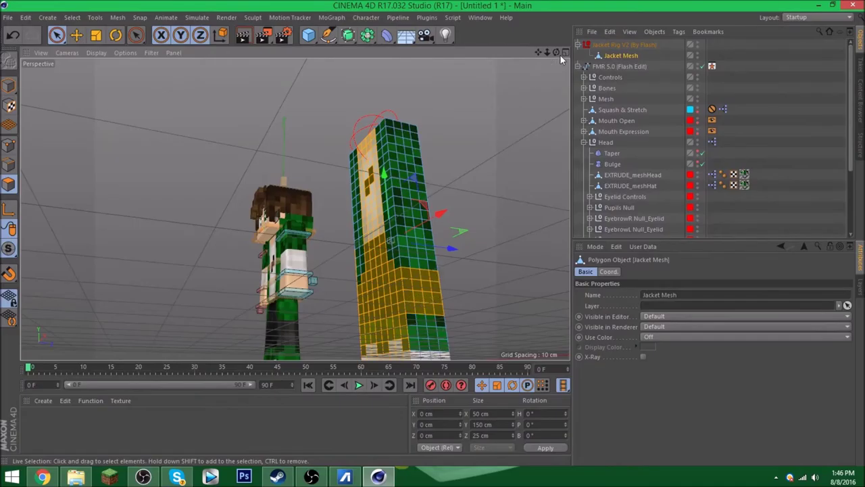
drag(558, 54, 425, 166)
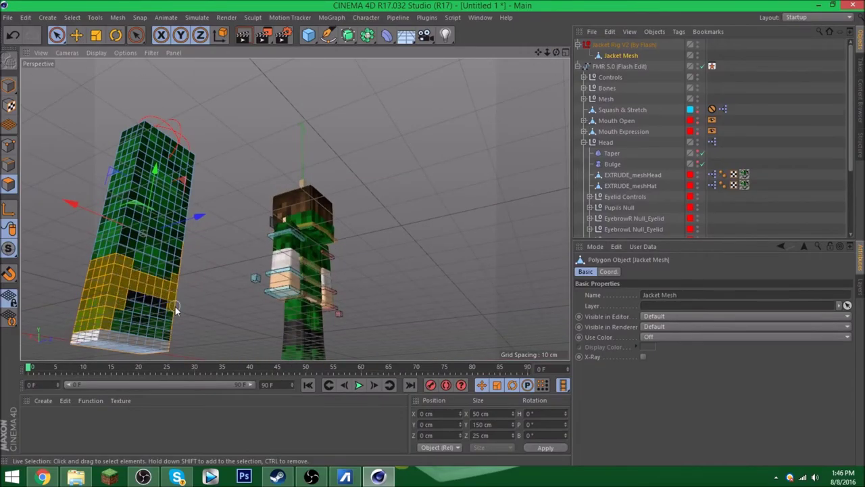
alt+drag(163, 309, 256, 298)
alt+drag(53, 260, 20, 135)
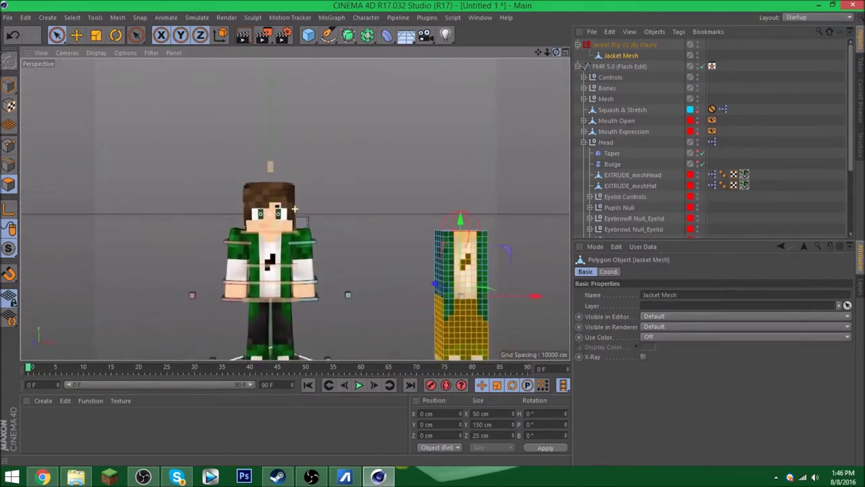
Move the whole Jacket Mesh onto the character's body, to about X -215.4 cm, Y -39.5 cm.
click(9, 86)
key(e)
drag(469, 301, 330, 302)
alt+drag(289, 322, 299, 291)
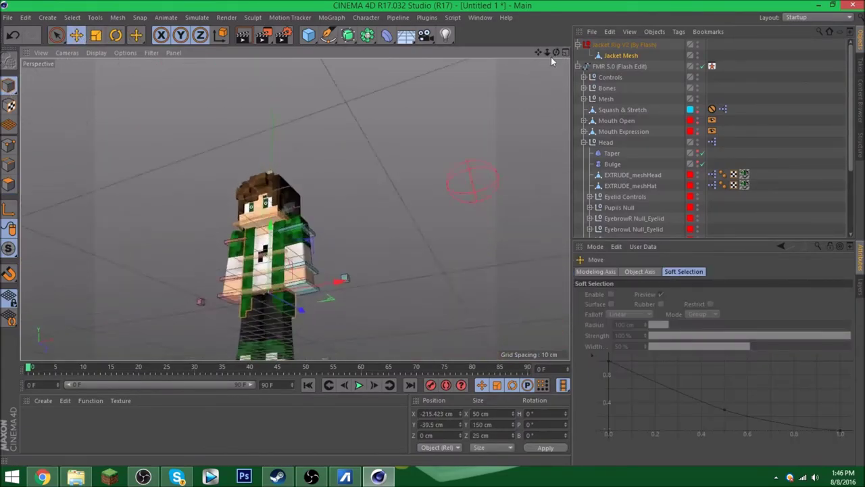
scroll(308, 259, up, 5)
drag(325, 216, 322, 218)
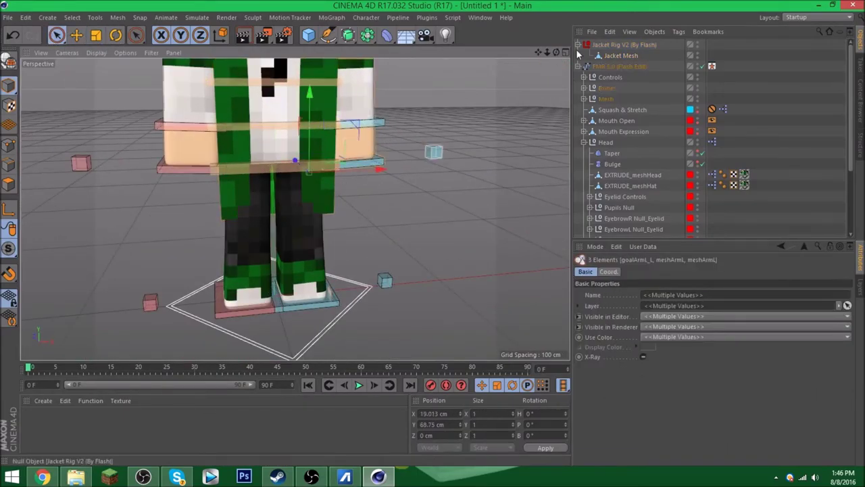
Pull the character's left hand control outward and upward, and rotate it so the forearm angles away from the body.
alt+drag(304, 203, 325, 196)
drag(318, 145, 405, 102)
alt+drag(284, 176, 355, 245)
key(e)
key(r)
drag(292, 271, 284, 211)
key(e)
key(r)
drag(297, 243, 287, 216)
Try rotating the character's right hand control, and undo the rotations.
click(103, 287)
drag(103, 287, 210, 286)
click(12, 34)
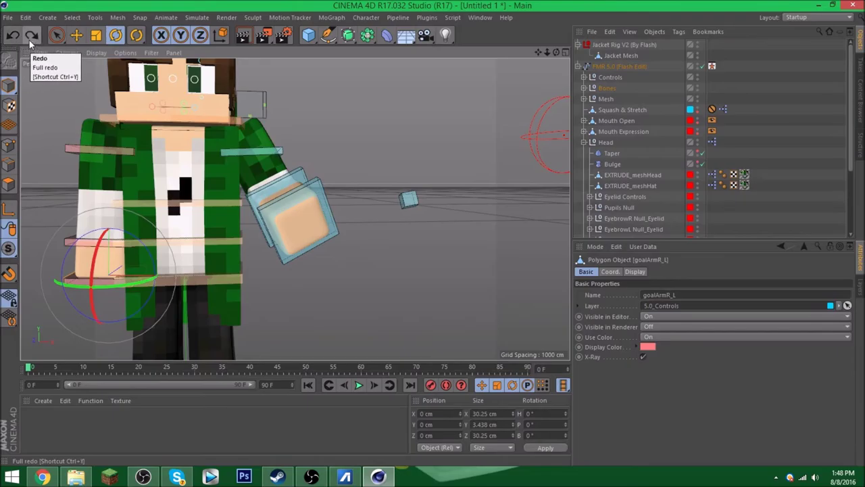
drag(120, 296, 60, 280)
key(ctrl+z)
key(ctrl+z)
Raise the character's right hand control away from the body, to about X -15.3 cm, Y 25.4 cm, Z -10.3 cm.
click(98, 277)
key(e)
drag(94, 267, 101, 217)
scroll(153, 196, down, 3)
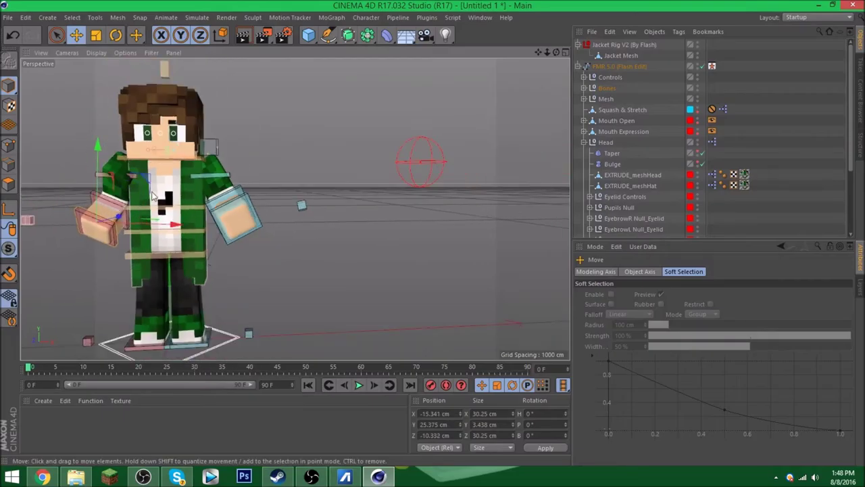
Shift the character's hip control slightly so the torso leans to one side.
drag(187, 251, 212, 257)
click(116, 39)
key(e)
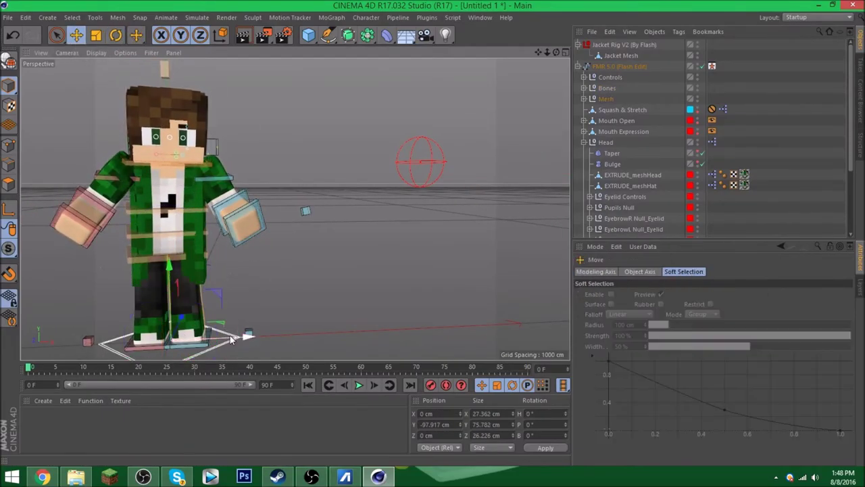
Reposition the feet into a wider stance, with the left leg control at about X 26.7 cm, Y 7.9 cm.
click(213, 332)
drag(213, 332, 252, 314)
drag(159, 342, 175, 340)
drag(243, 333, 217, 335)
scroll(218, 304, down, 3)
scroll(217, 304, up, 3)
scroll(206, 256, down, 1)
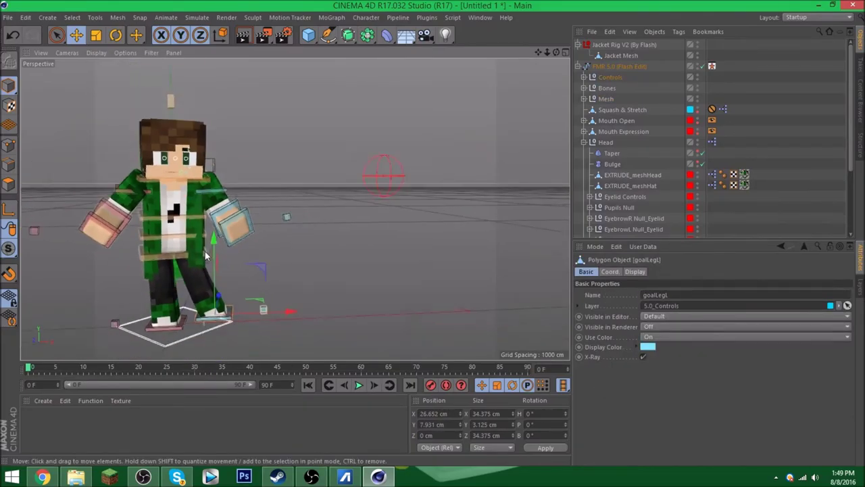
scroll(206, 255, up, 1)
Tilt and turn the character's head and upper body to one side.
click(200, 245)
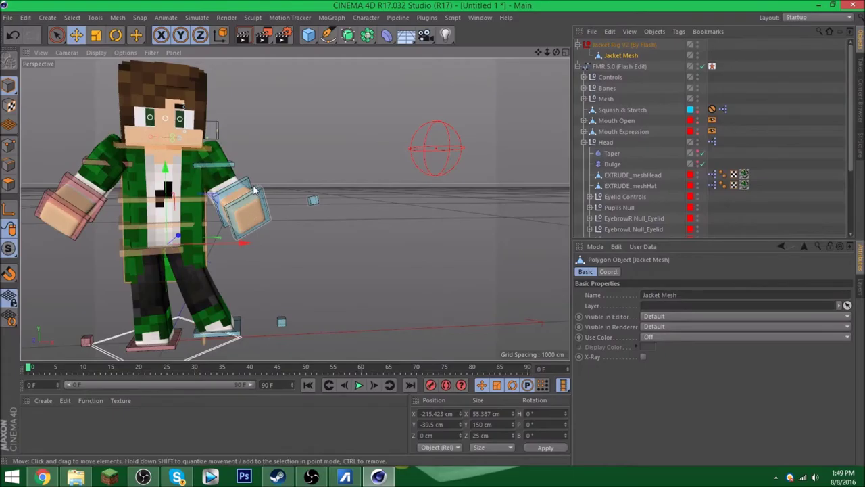
scroll(406, 185, down, 2)
scroll(406, 184, up, 3)
drag(223, 135, 208, 122)
click(116, 36)
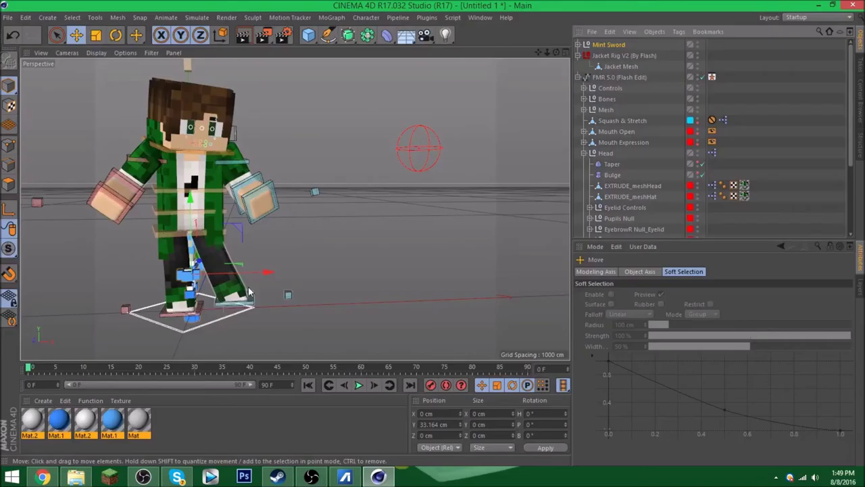
Move the Mint Sword into the character's left hand, to about X 57.6 cm, Y 120.6 cm, Z -13.8 cm.
drag(203, 291, 252, 182)
alt+drag(529, 89, 454, 131)
drag(318, 189, 351, 203)
scroll(345, 175, up, 3)
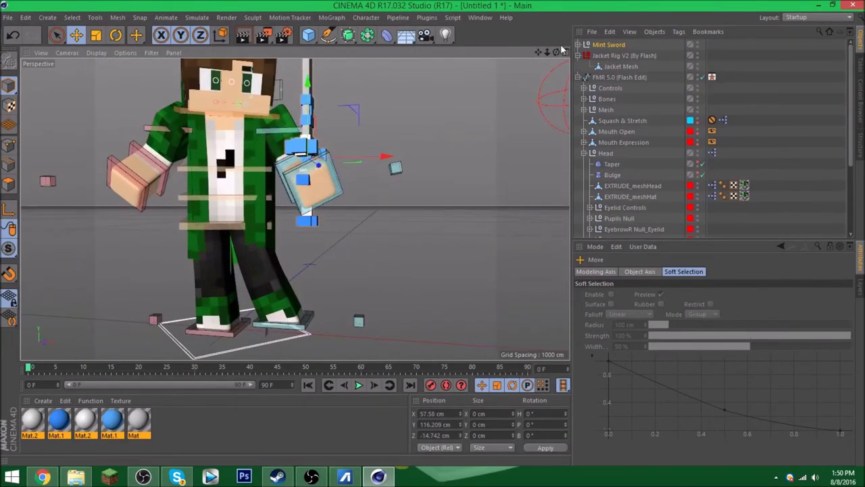
drag(561, 50, 473, 101)
drag(379, 162, 390, 157)
drag(295, 179, 298, 170)
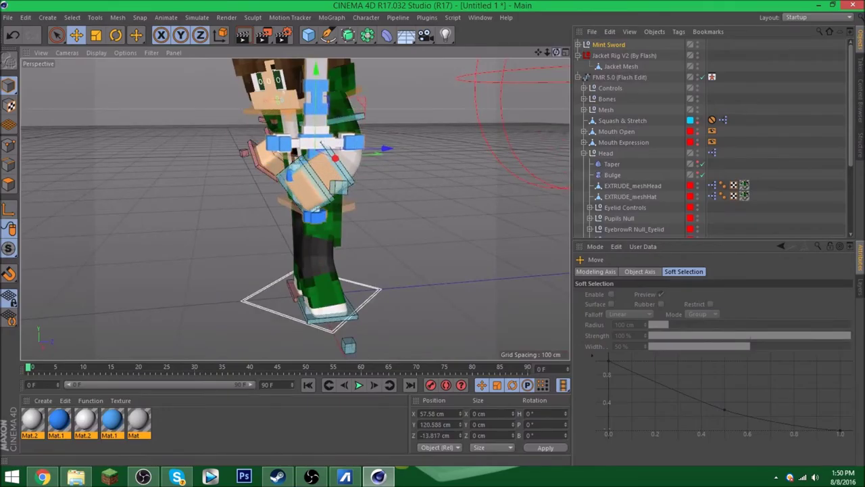
Rotate the Mint Sword to match the angle of the character's left hand.
drag(559, 52, 474, 108)
key(r)
drag(398, 155, 413, 120)
key(e)
scroll(416, 120, down, 3)
scroll(416, 119, up, 3)
click(7, 17)
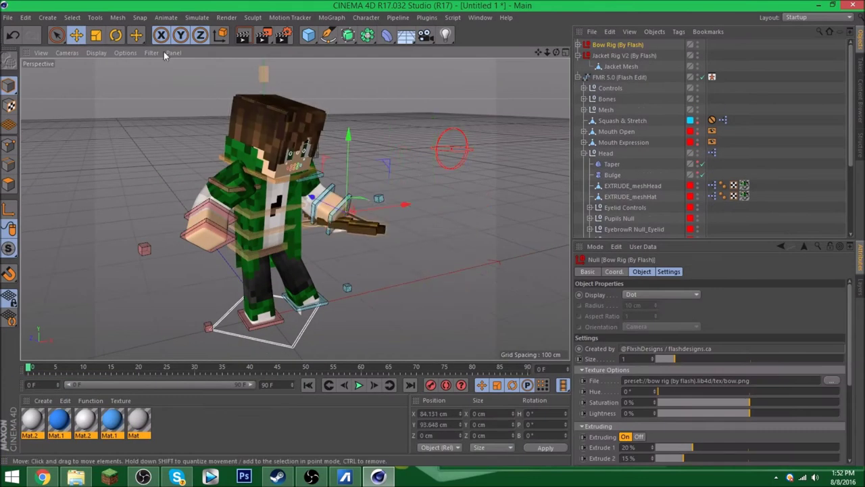
Rotate the Bow Rig upright to P -83.384°, B -105.758° and place it at the character's left hand.
drag(365, 217, 450, 217)
key(r)
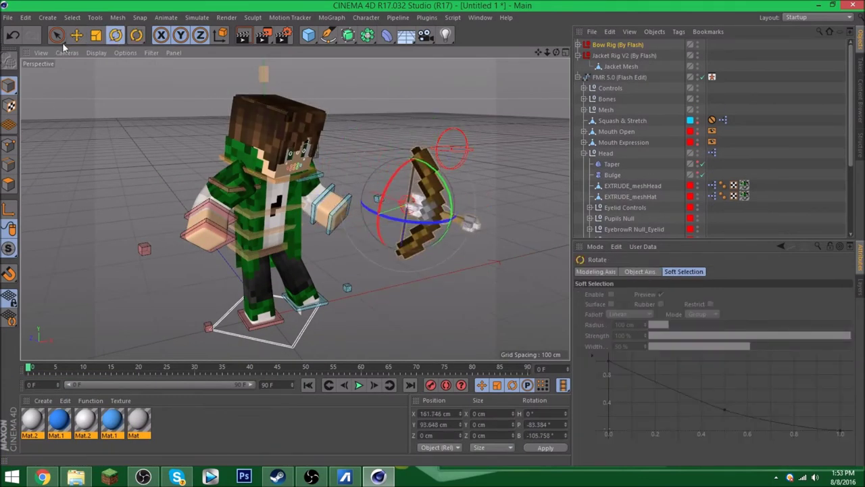
drag(365, 223, 328, 206)
key(r)
Raise the left hand control towards the bow, to about X 17.4 cm, Y 39.2 cm, Z -37.4 cm.
click(322, 202)
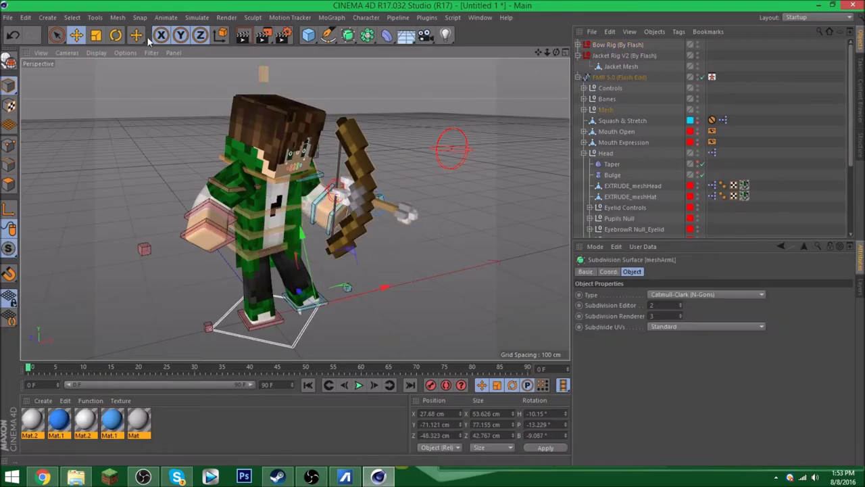
click(325, 202)
drag(556, 52, 295, 183)
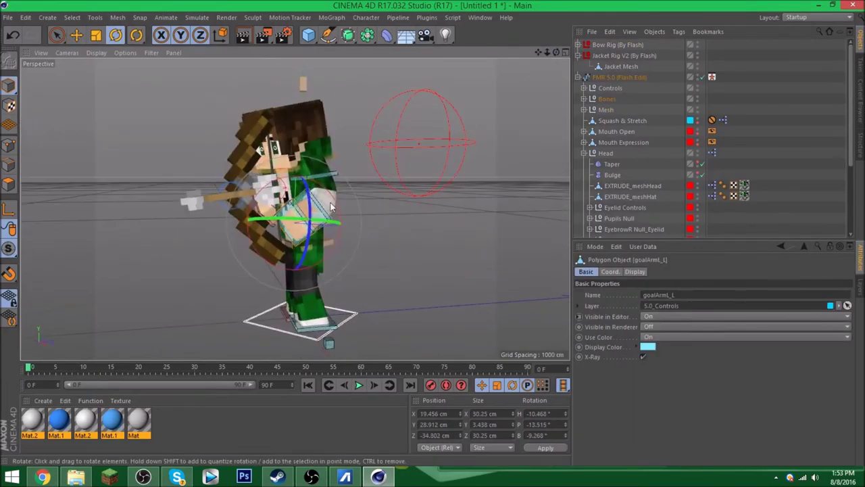
key(e)
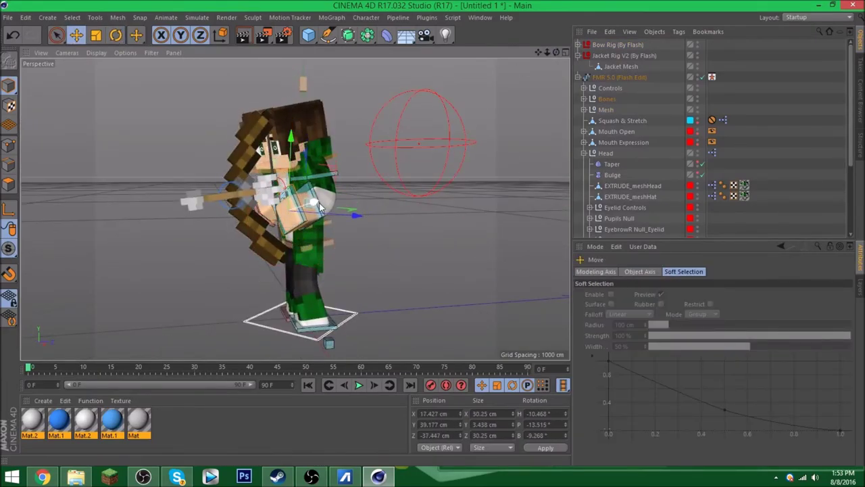
click(301, 181)
click(283, 230)
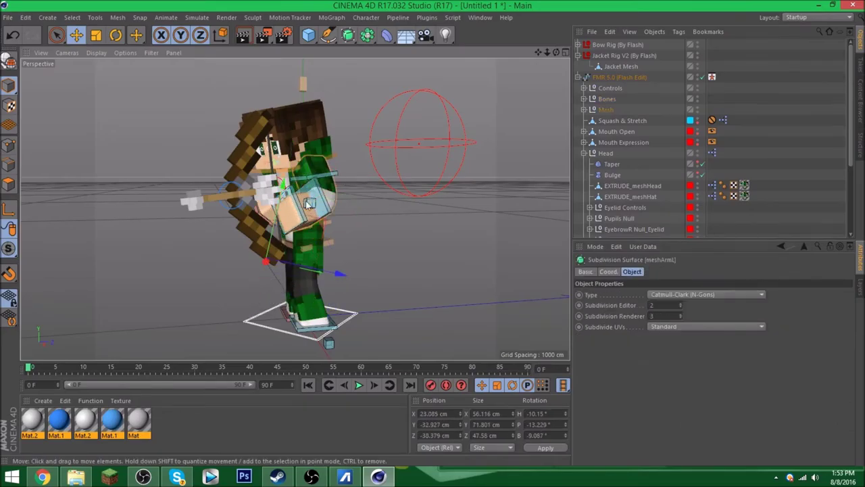
Rotate the left hand control to about H -16.3°, P -13.3°, B -2.6° and shift it closer to the bow.
click(290, 194)
key(r)
drag(303, 203, 291, 230)
drag(556, 53, 175, 102)
key(e)
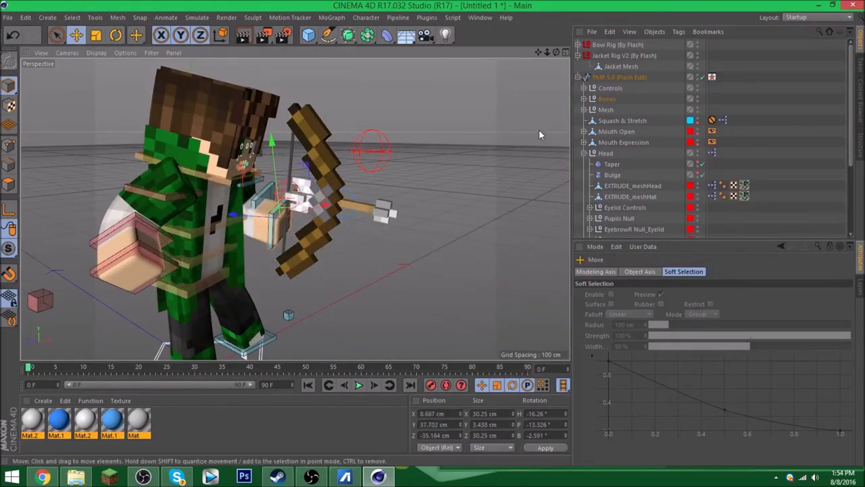
Raise the character's right hand in front of the body, undoing the unwanted adjustments.
click(117, 270)
drag(173, 257, 150, 247)
key(ctrl+z)
key(ctrl+z)
key(ctrl+z)
key(ctrl+z)
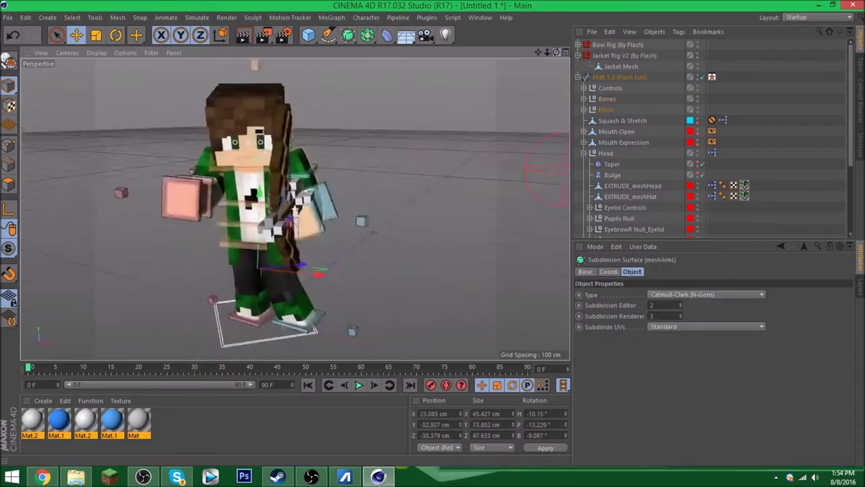
Adjust the left hand control at the bow and move the Bow Rig to about X 51.2 cm, Y 126.4 cm, Z -35.2 cm.
alt+drag(491, 139, 275, 218)
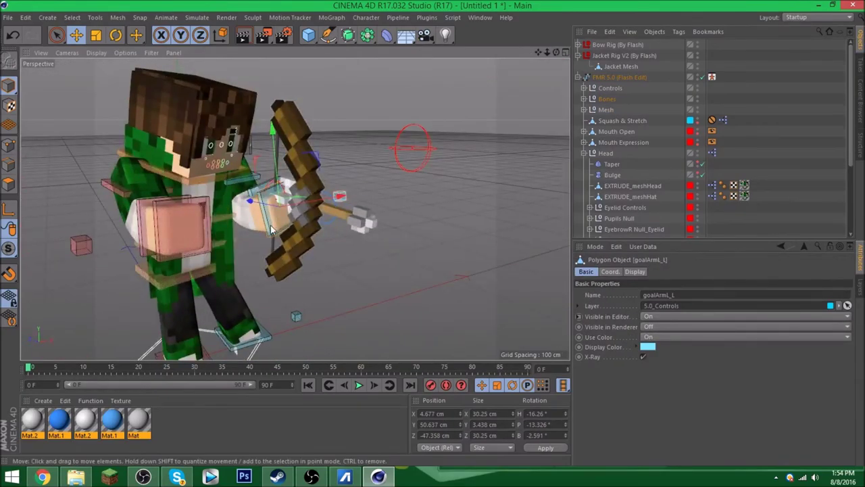
click(270, 225)
drag(270, 225, 312, 186)
click(298, 211)
drag(353, 150, 361, 279)
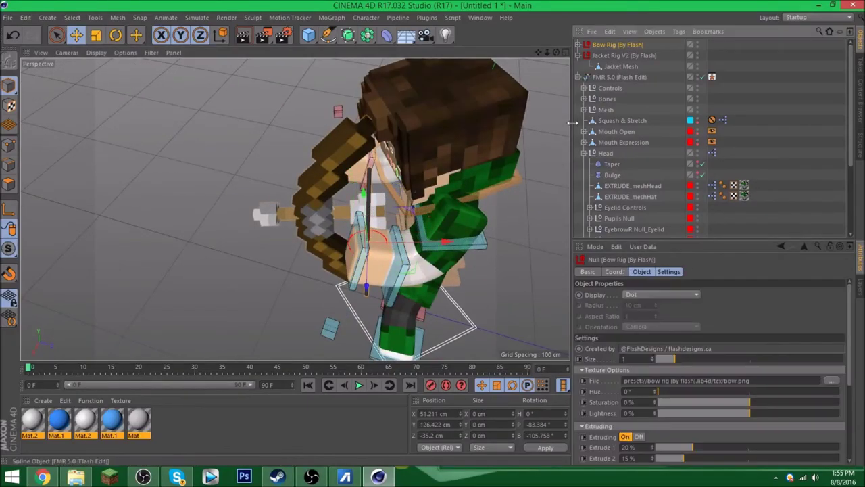
Expand the Bow Rig hierarchy and examine its string, stringController and arrowController.
click(358, 250)
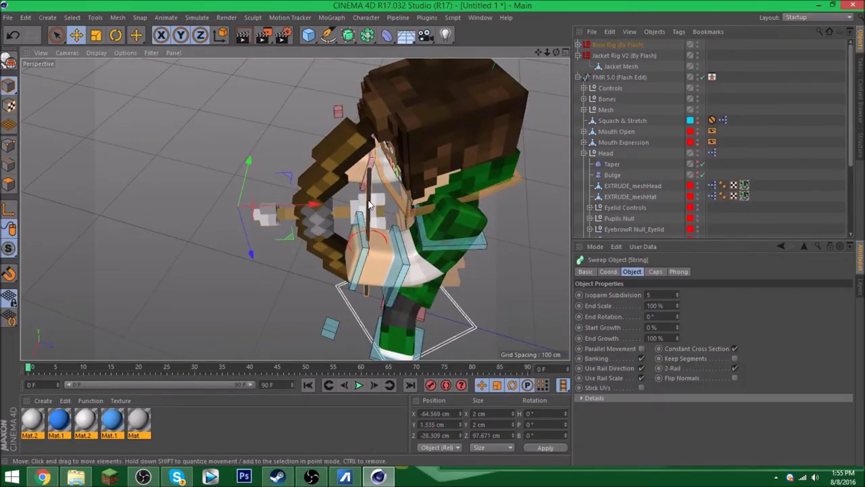
click(579, 45)
key(ctrl+shift+z)
click(609, 67)
click(590, 66)
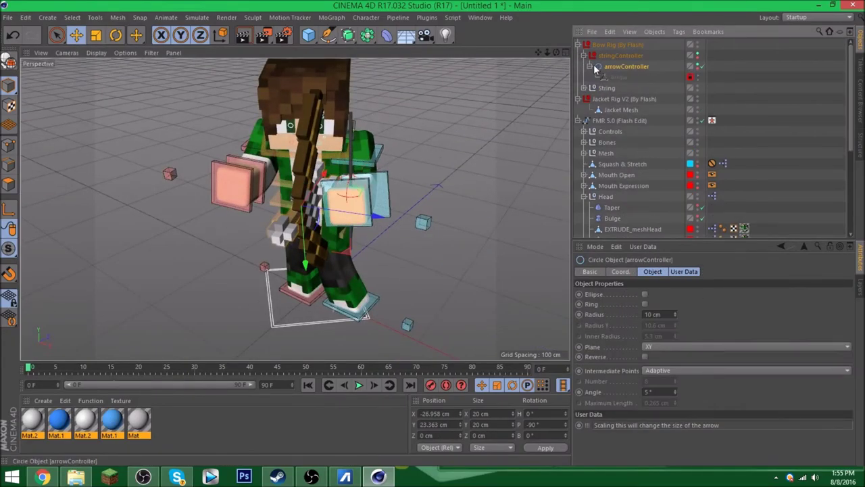
click(351, 201)
key(ctrl+shift+z)
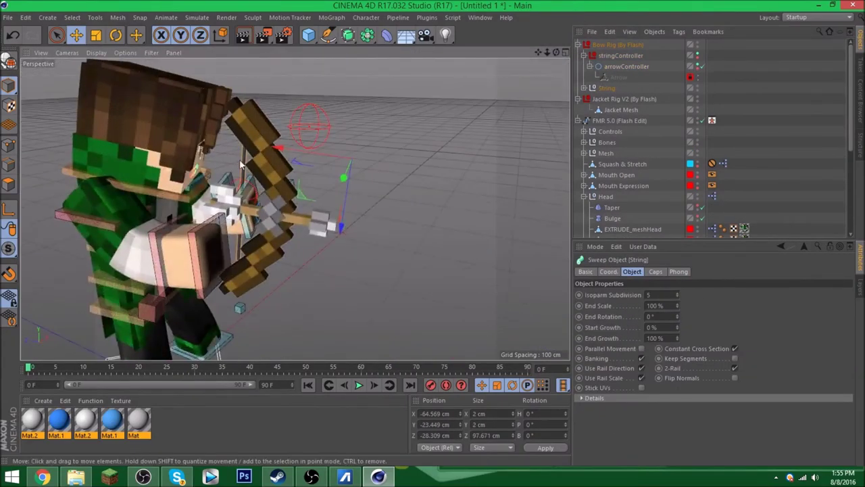
Try deleting the bow's stringController with its arrow, and undo each deletion.
drag(556, 52, 375, 164)
click(312, 274)
click(616, 45)
click(612, 56)
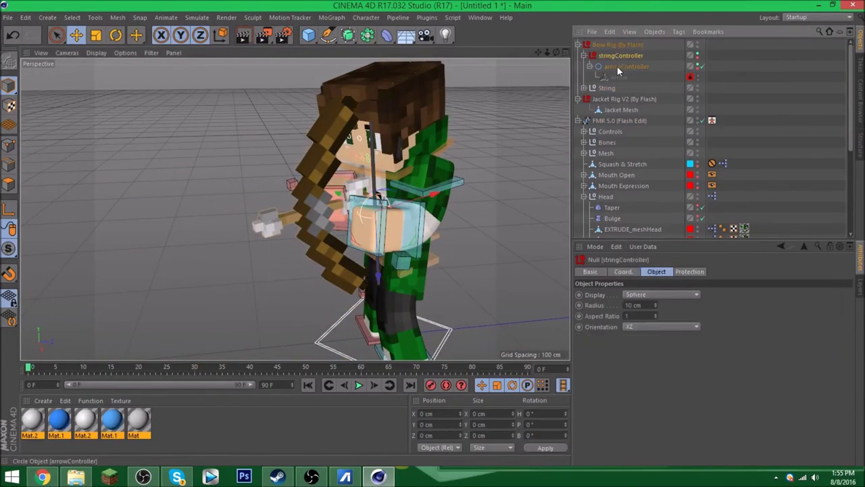
key(Delete)
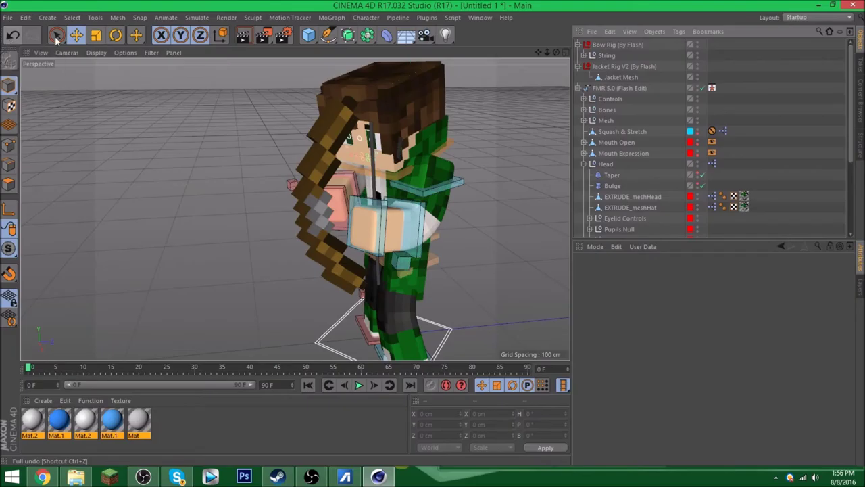
key(ctrl+z)
click(620, 67)
click(382, 196)
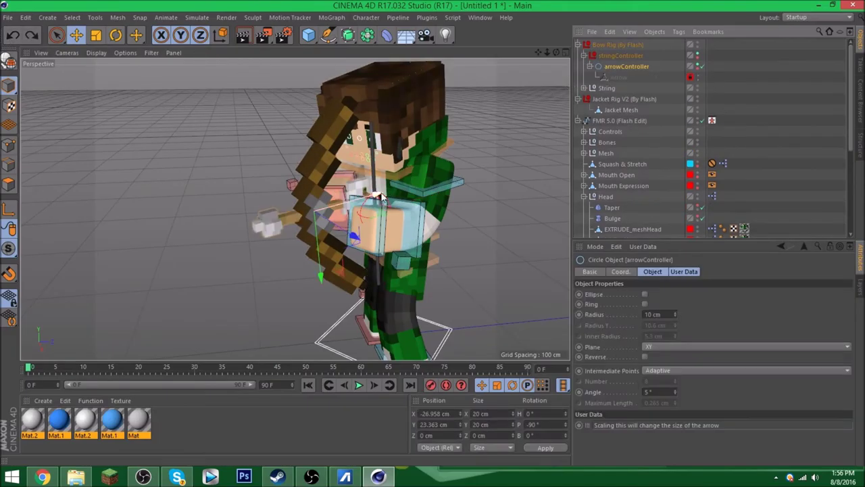
click(612, 55)
key(Delete)
key(ctrl+z)
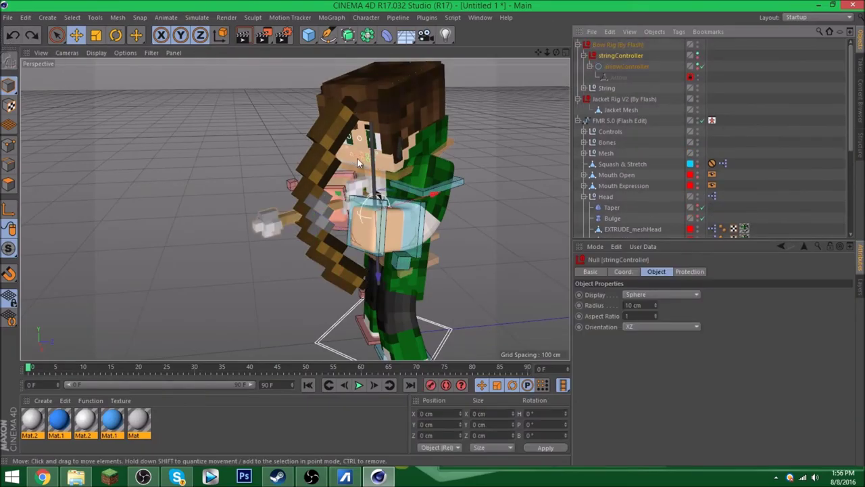
Adjust the left arm's wrist control so the forearm bends towards the bow.
click(358, 204)
drag(556, 52, 581, 54)
click(427, 228)
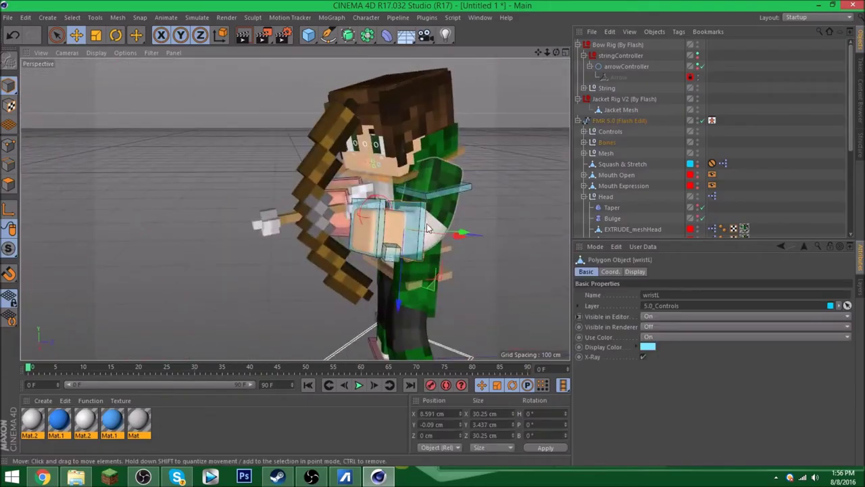
click(422, 227)
drag(412, 230, 162, 213)
Enable the cape on the FMR 5.0 rig and rotate it so it flares out behind the character.
click(619, 120)
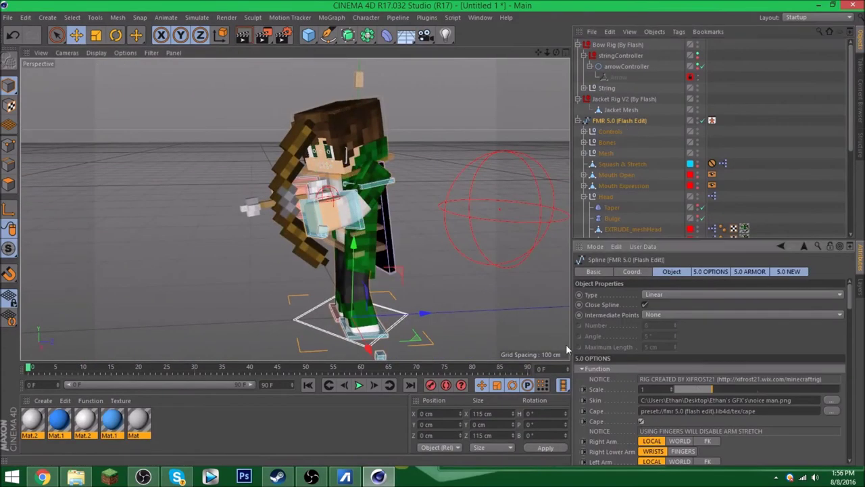
alt+drag(325, 142, 388, 140)
click(392, 140)
key(r)
drag(435, 177, 209, 218)
key(ctrl+shift+a)
Select the Bow Rig's arrowController with the Move tool and frame the character from the side.
click(626, 67)
key(e)
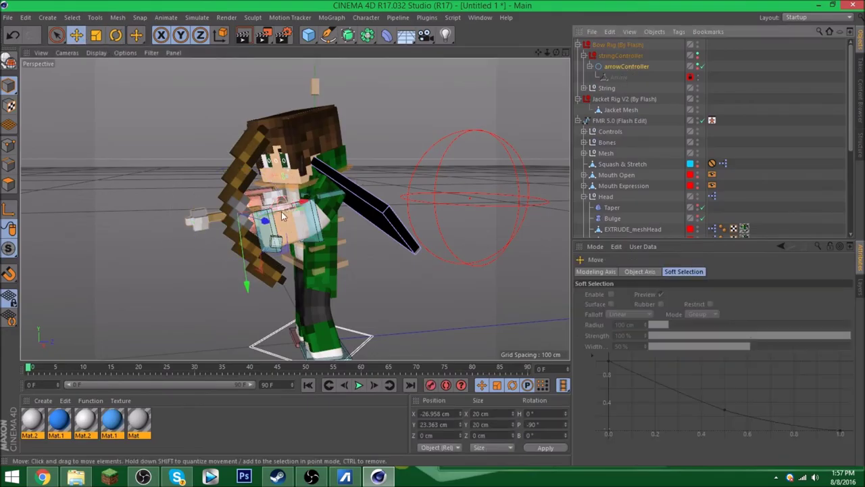
drag(556, 52, 527, 61)
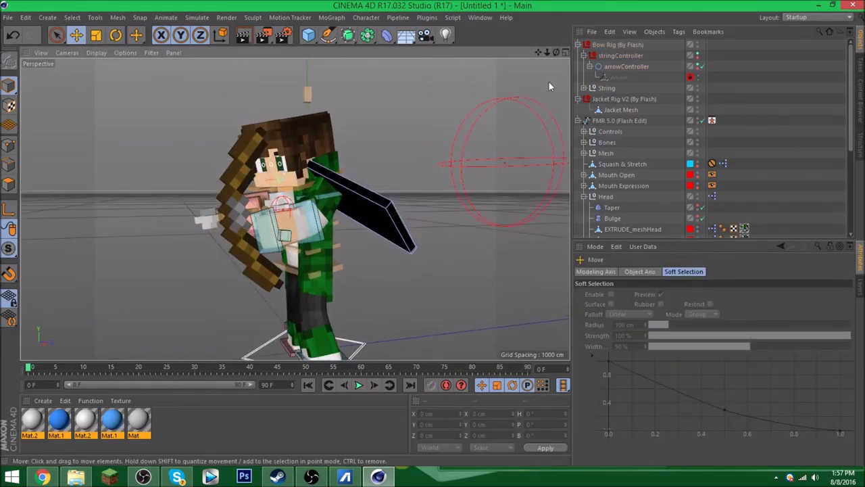
Go through the render settings and render the posed character to the Picture Viewer as GreenGuy.tif.
key(ctrl+b)
click(87, 93)
click(98, 110)
click(491, 6)
alt+drag(298, 203, 257, 169)
key(ctrl+shift+z)
click(294, 202)
key(r)
key(shift+r)
click(242, 169)
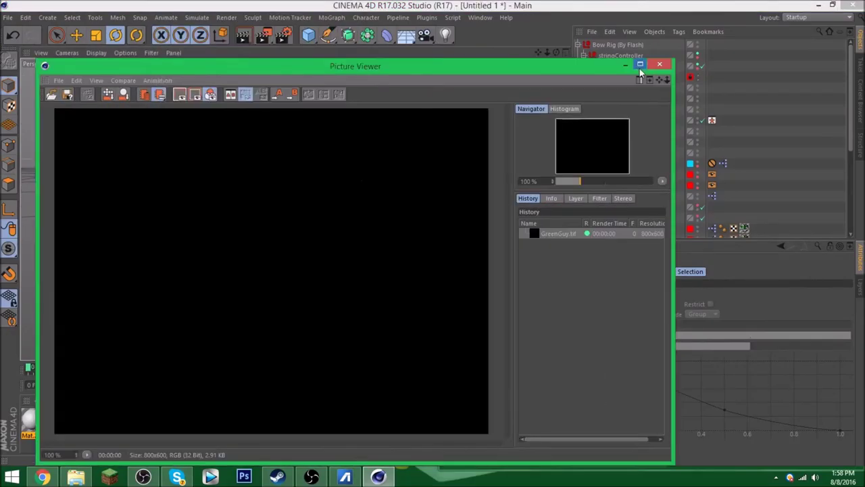
click(660, 64)
Select the FMR 5.0 rig, reframe the character in the viewport and render it to the Picture Viewer again.
click(619, 120)
key(shift+r)
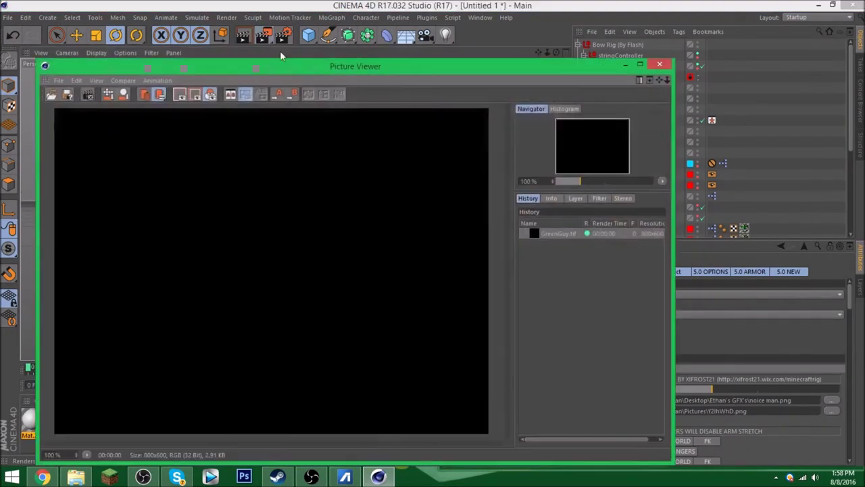
click(660, 64)
alt+drag(538, 50, 448, 79)
key(shift+r)
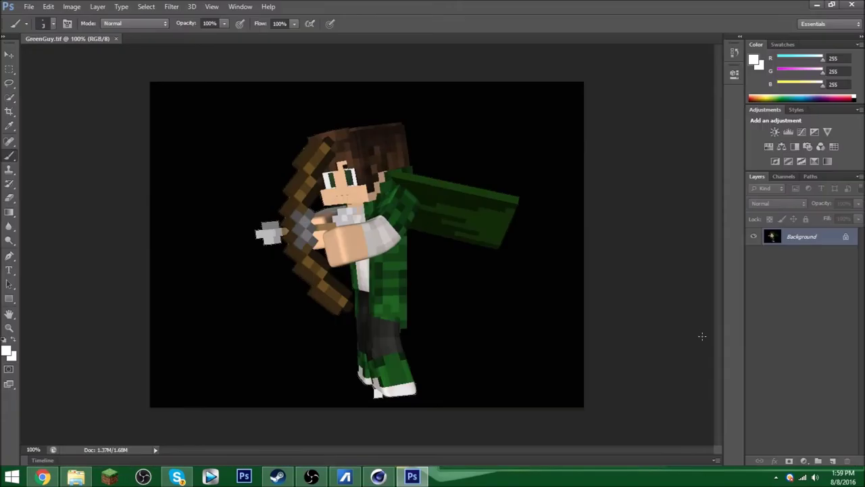
In Photoshop, paint three red dots on the pupil nearest the bow in GreenGuy.tif and add white centres, finishing with a 1 px brush.
key(z)
drag(340, 63, 406, 64)
click(9, 156)
alt+scroll(169, 318, up, 3)
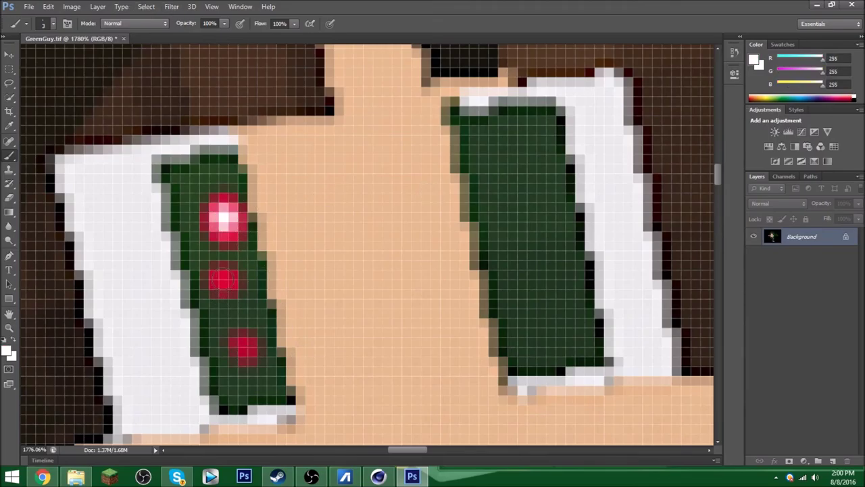
click(26, 23)
click(247, 347)
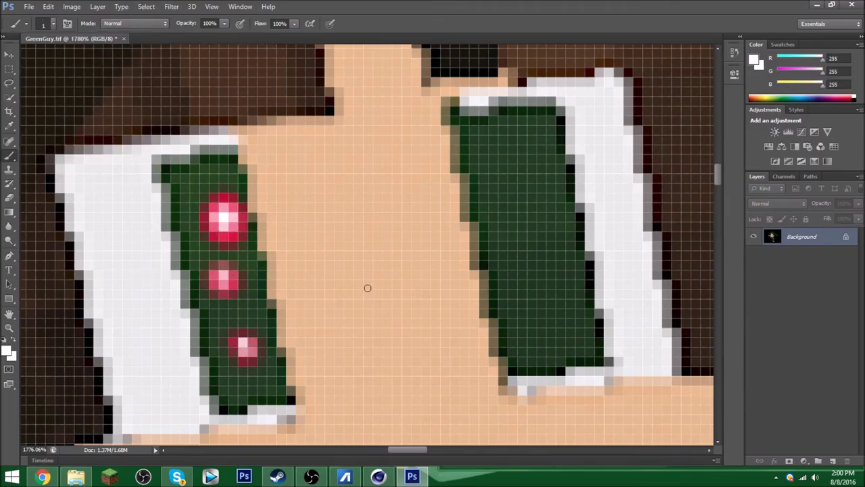
Sample the red of the painted dots and paint three matching dots on the other pupil, using 4 px and 1 px brushes.
alt+scroll(368, 293, down, 3)
alt+scroll(224, 257, up, 4)
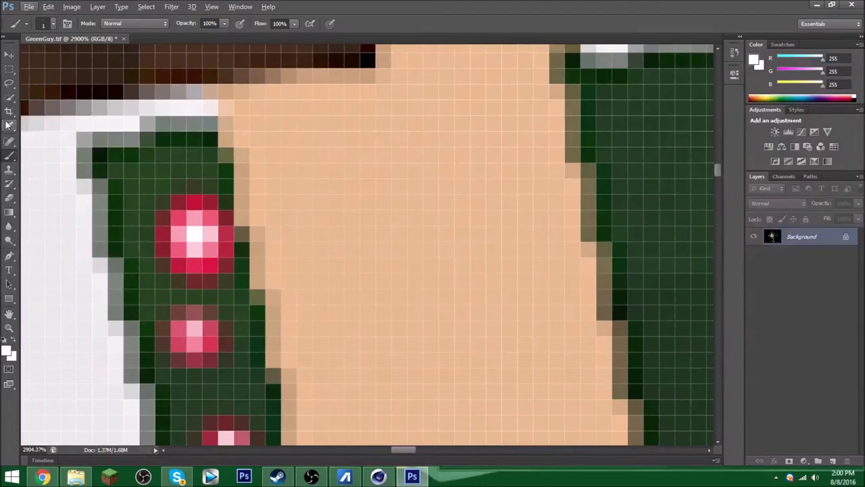
key(i)
click(15, 157)
mouse_move(403, 449)
mouse_down()
mouse_move(441, 450)
mouse_move(413, 450)
mouse_up()
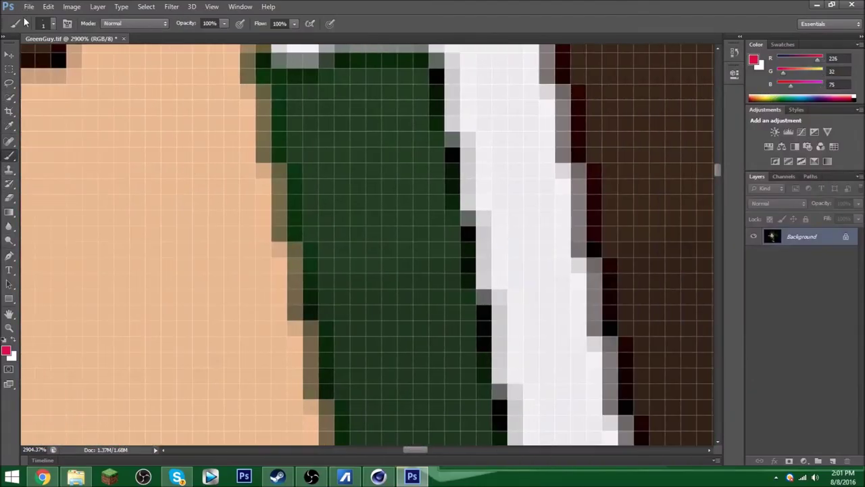
click(47, 23)
click(392, 156)
click(350, 258)
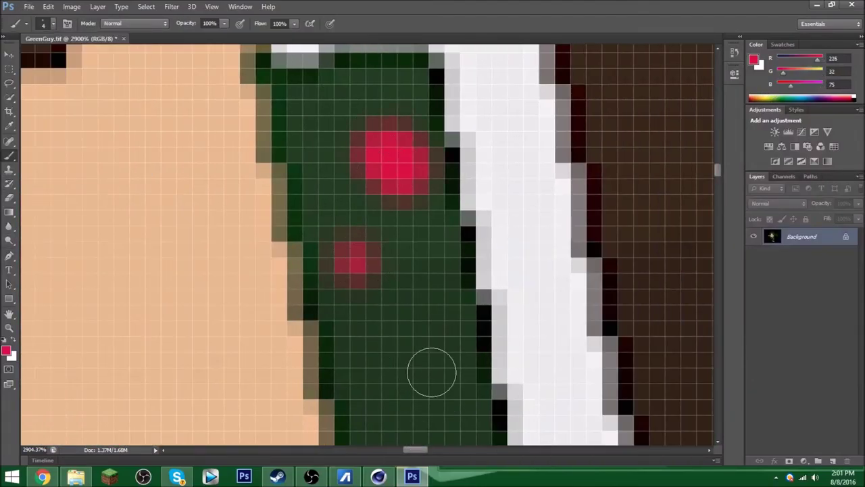
click(353, 257)
click(54, 23)
drag(420, 360, 443, 350)
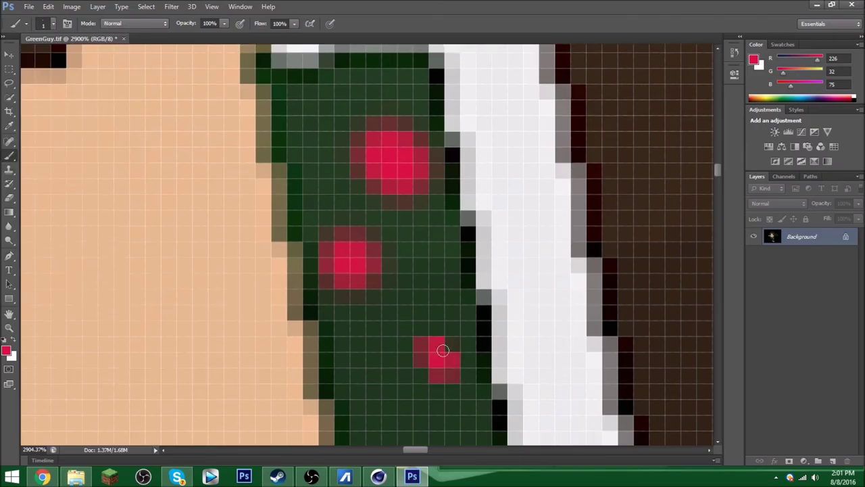
Switch the foreground colour to white and paint highlights in the red dots of the second pupil with the 1 px brush.
click(856, 96)
drag(398, 153, 408, 167)
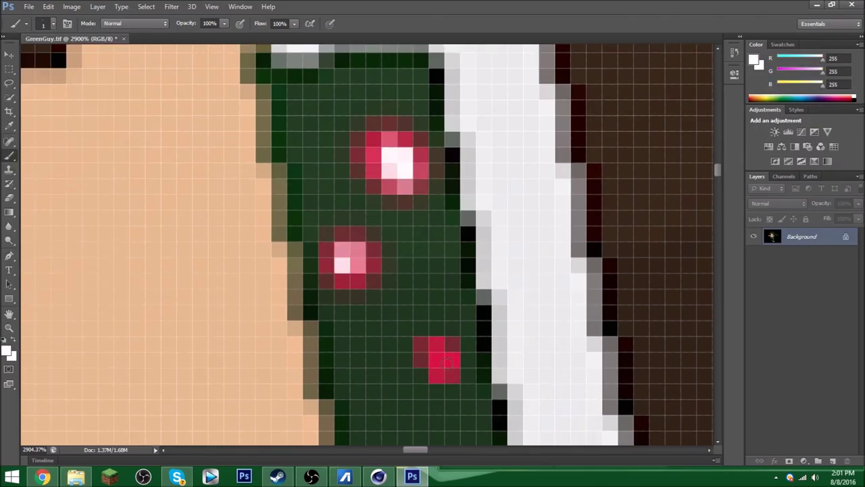
alt+scroll(445, 363, down, 10)
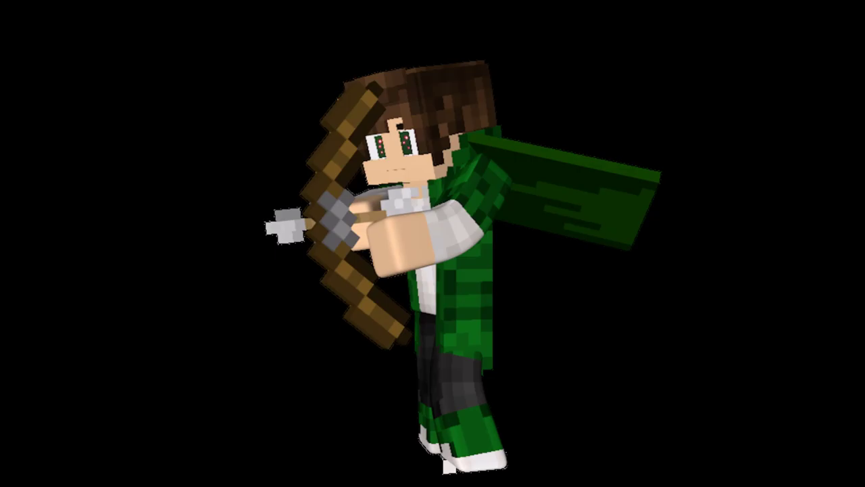